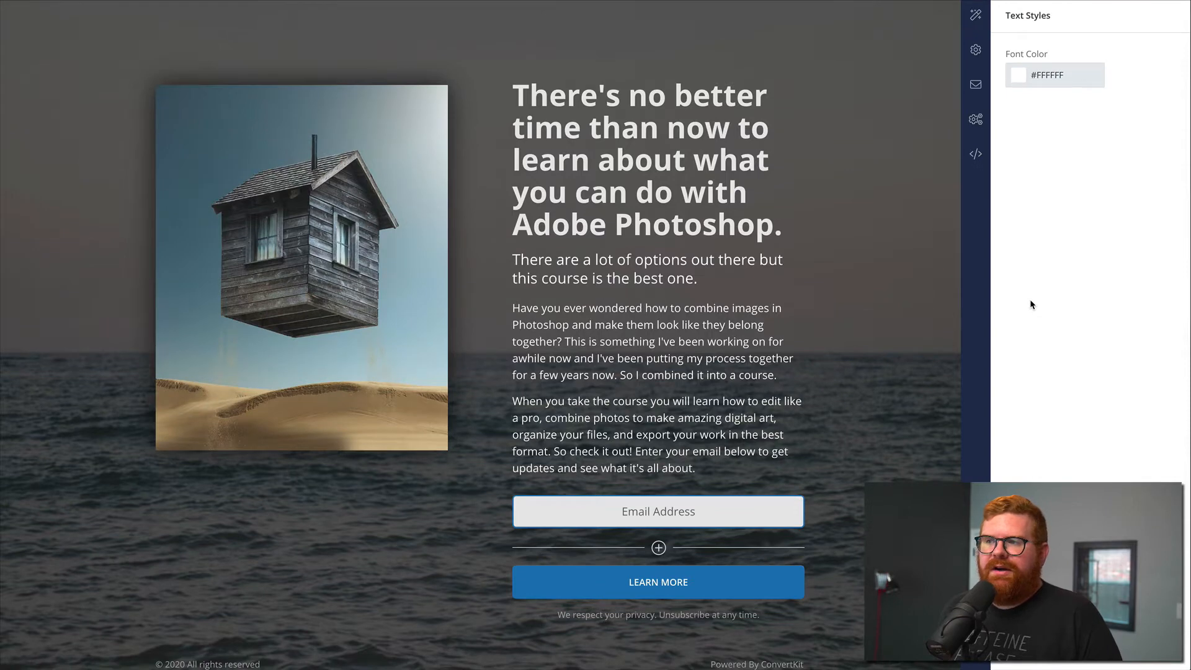
Examine how the landing page's long headline about Adobe Photoshop relates to the floating-house image beside it.
scroll(1030, 304, "down", 1)
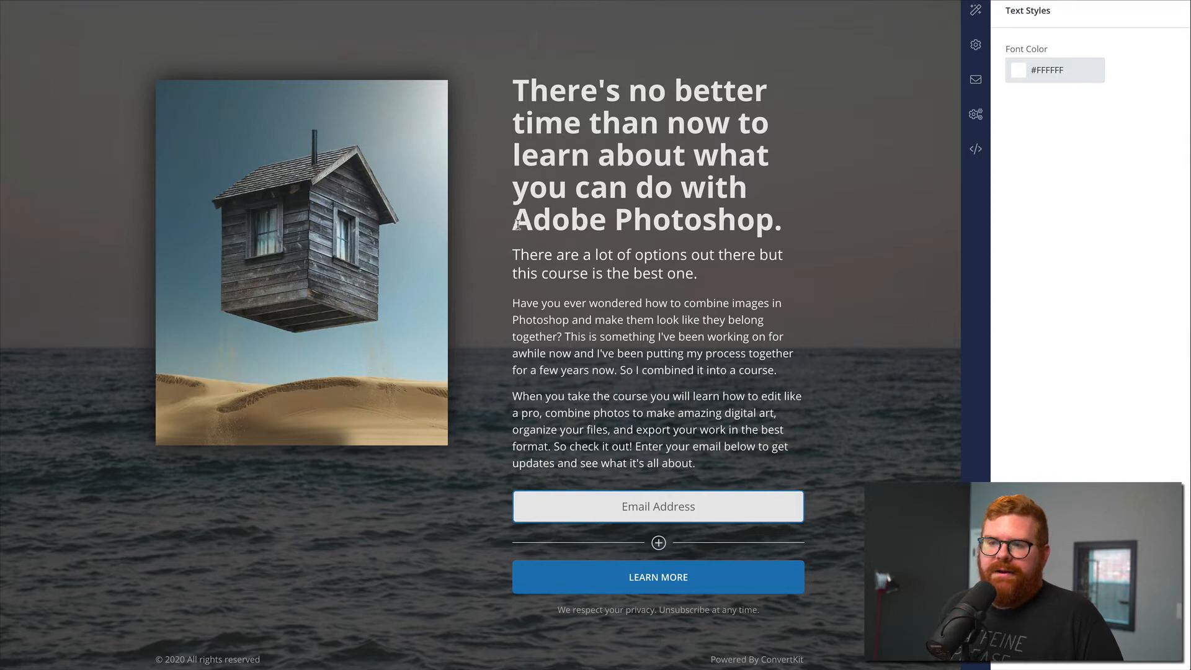
left_click_drag(517, 225, 773, 236)
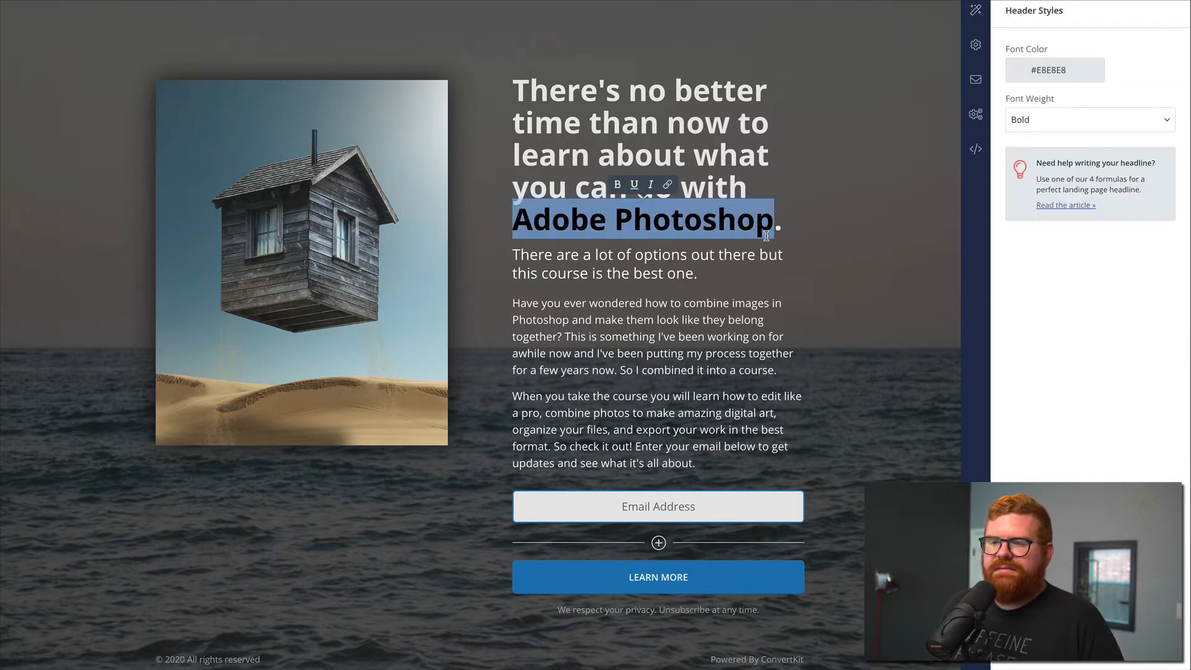
left_click(296, 211)
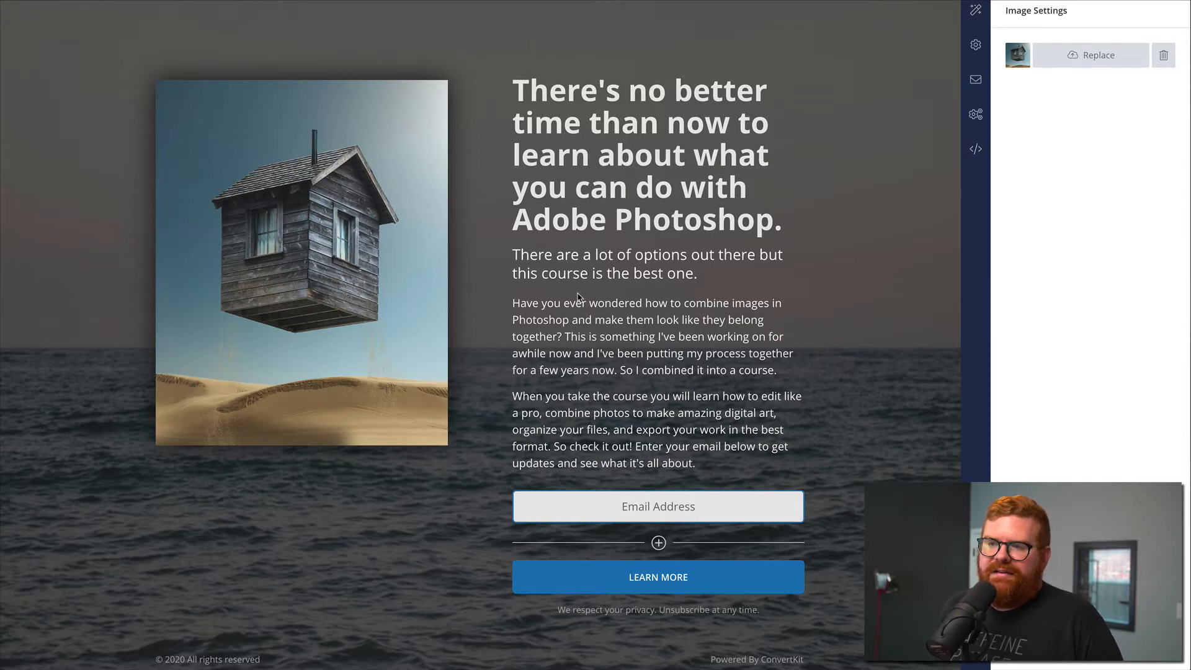
left_click_drag(516, 93, 580, 119)
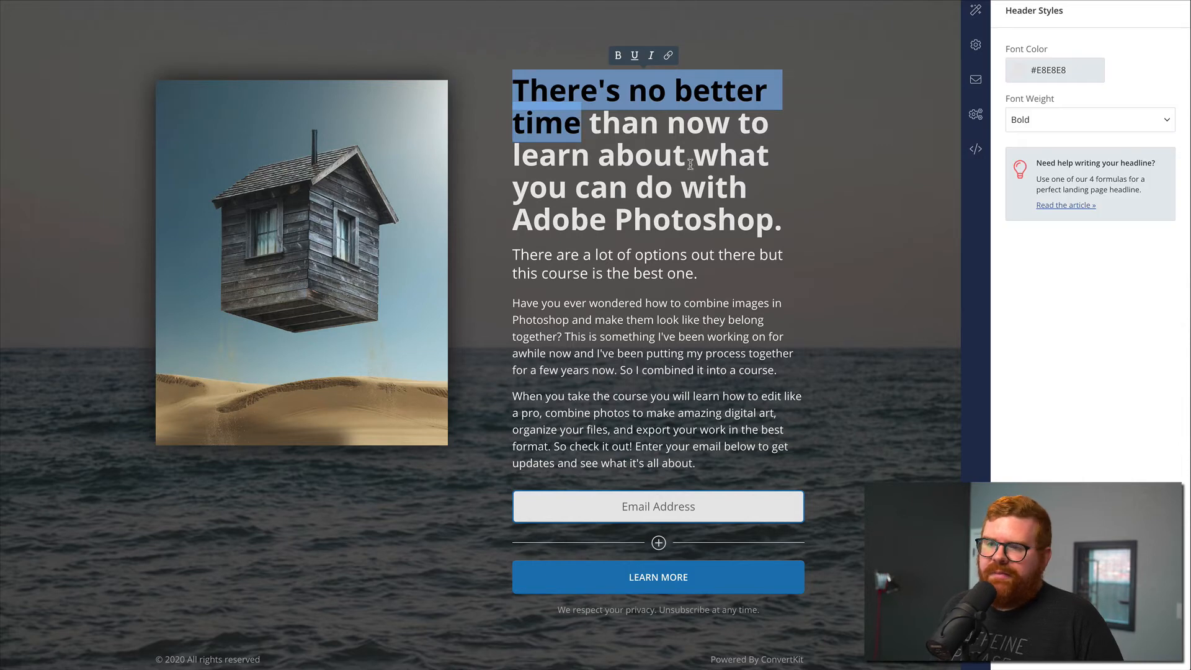
Examine the wording of the subheader below the headline, especially the phrase "this course".
left_click(572, 255)
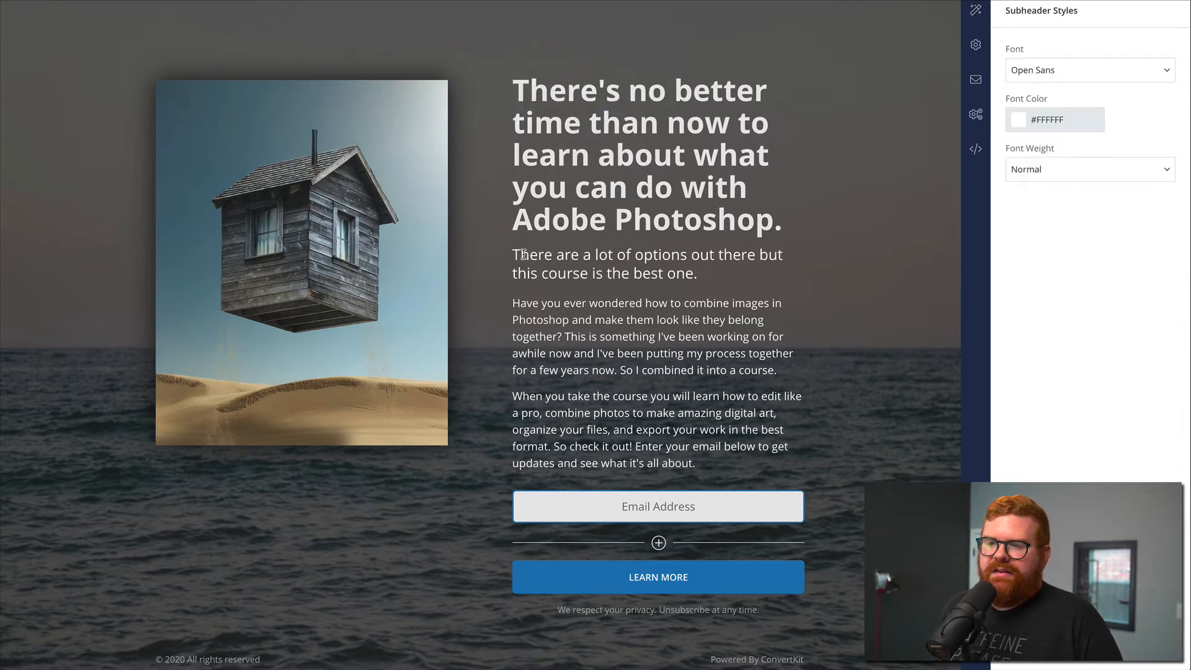
left_click_drag(515, 255, 749, 274)
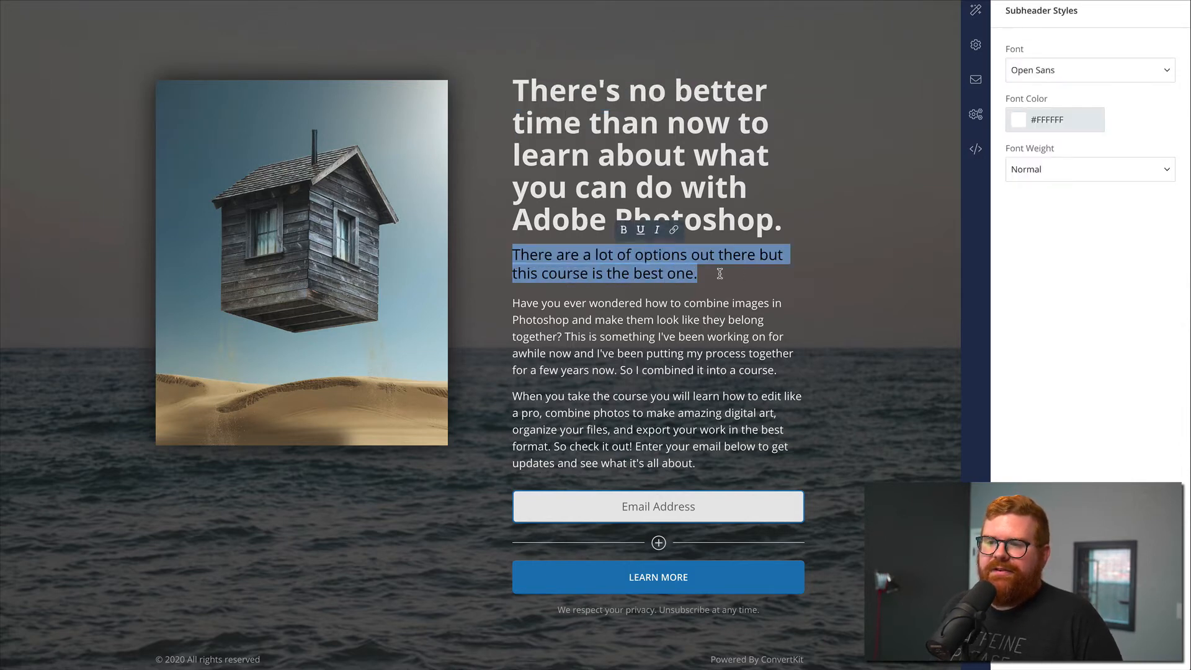
left_click(590, 273)
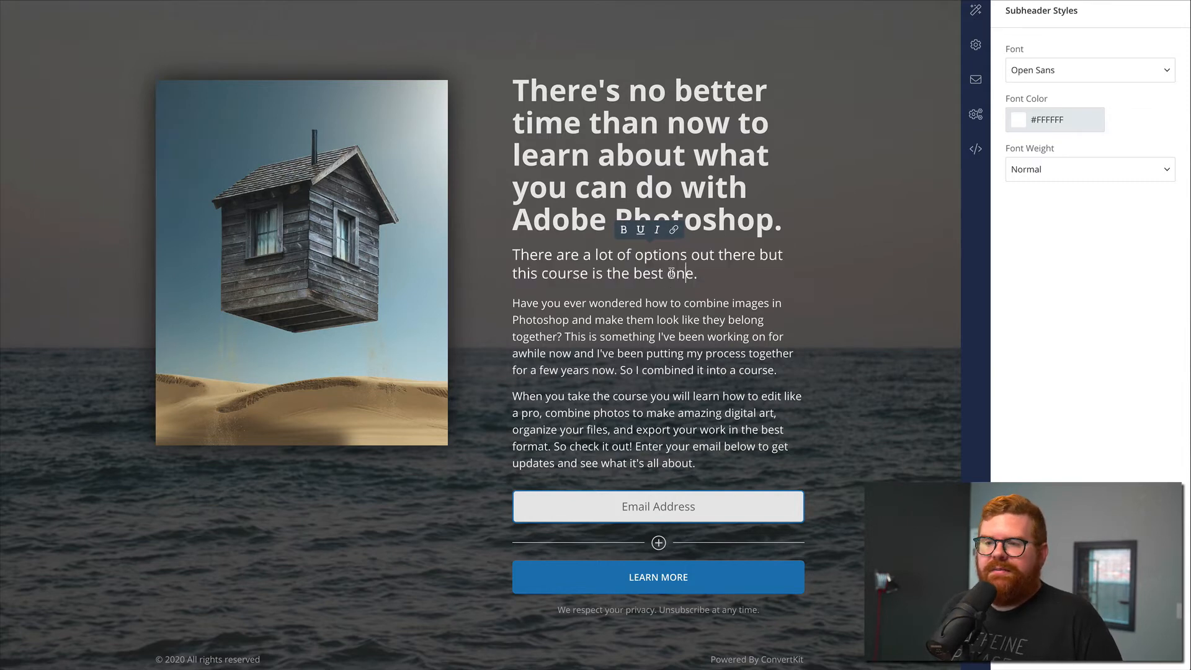
left_click_drag(578, 274, 541, 275)
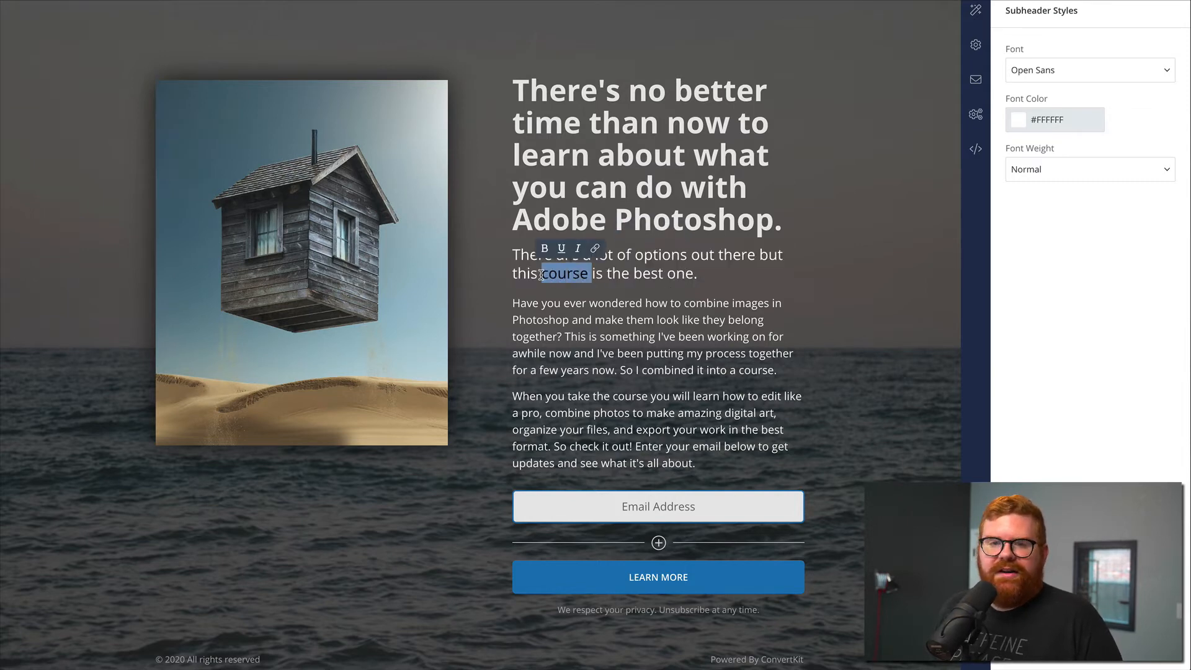
left_click(583, 274)
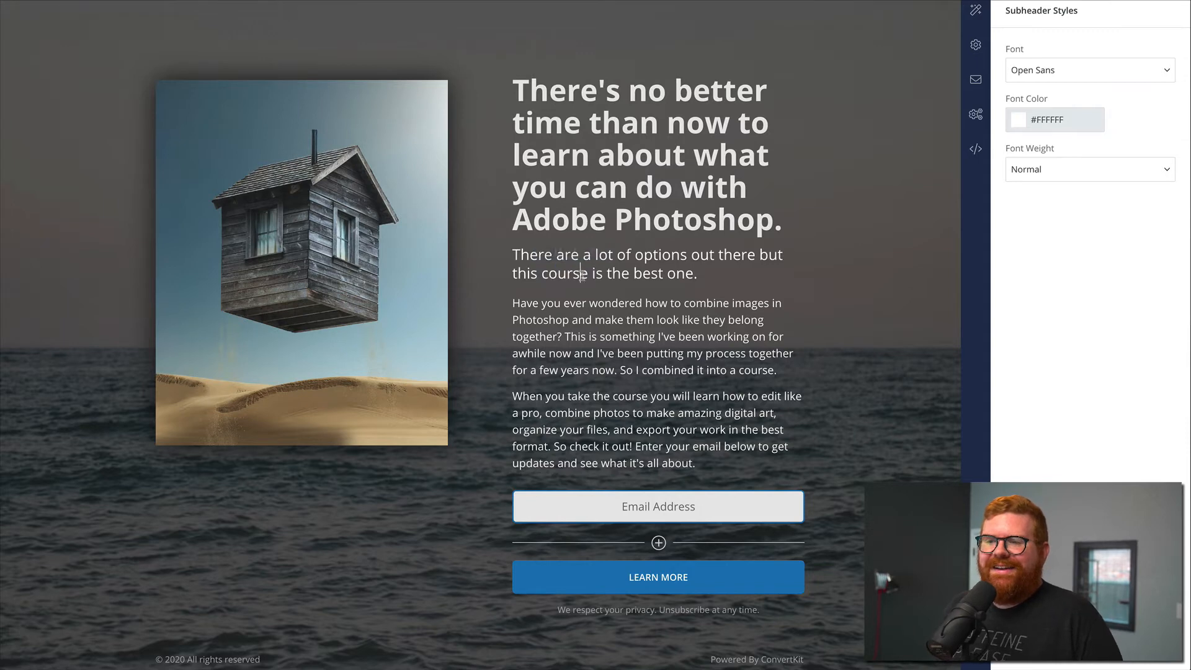
left_click_drag(590, 273, 513, 273)
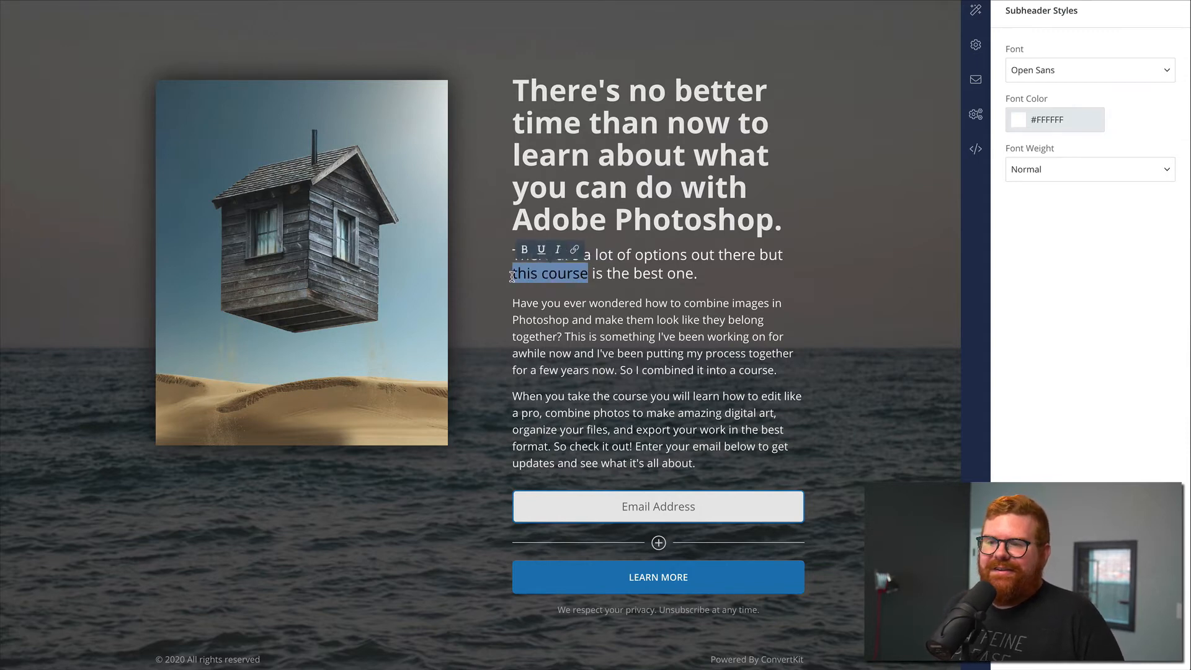
left_click(590, 274)
left_click_drag(614, 274, 512, 273)
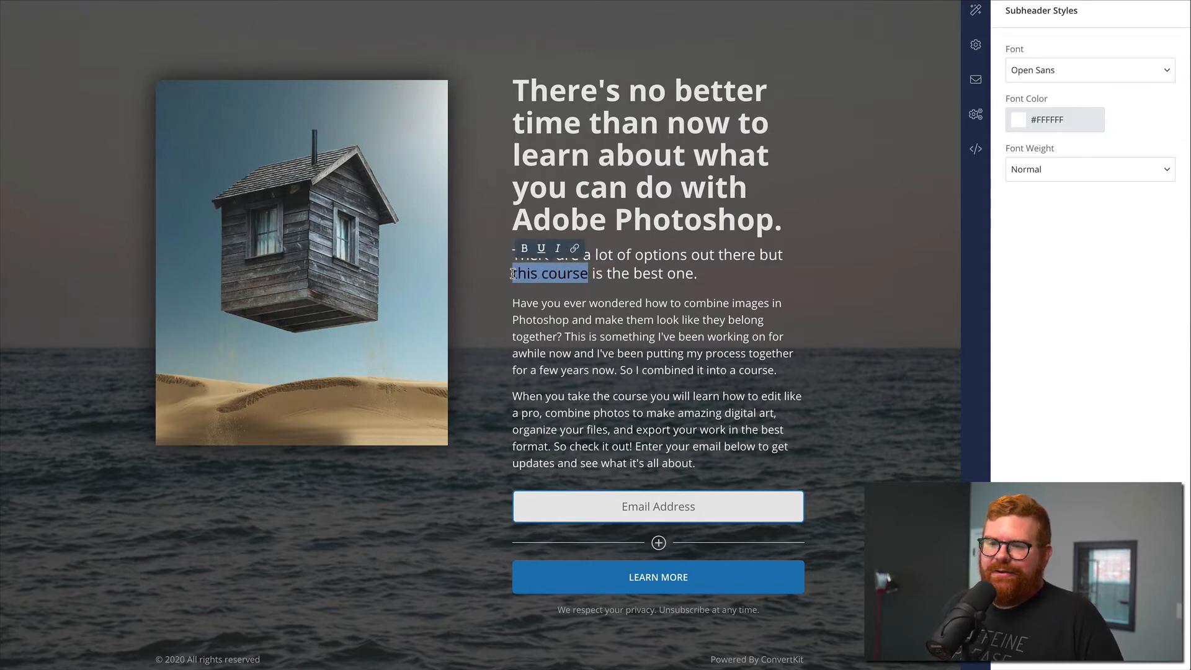
left_click(694, 184)
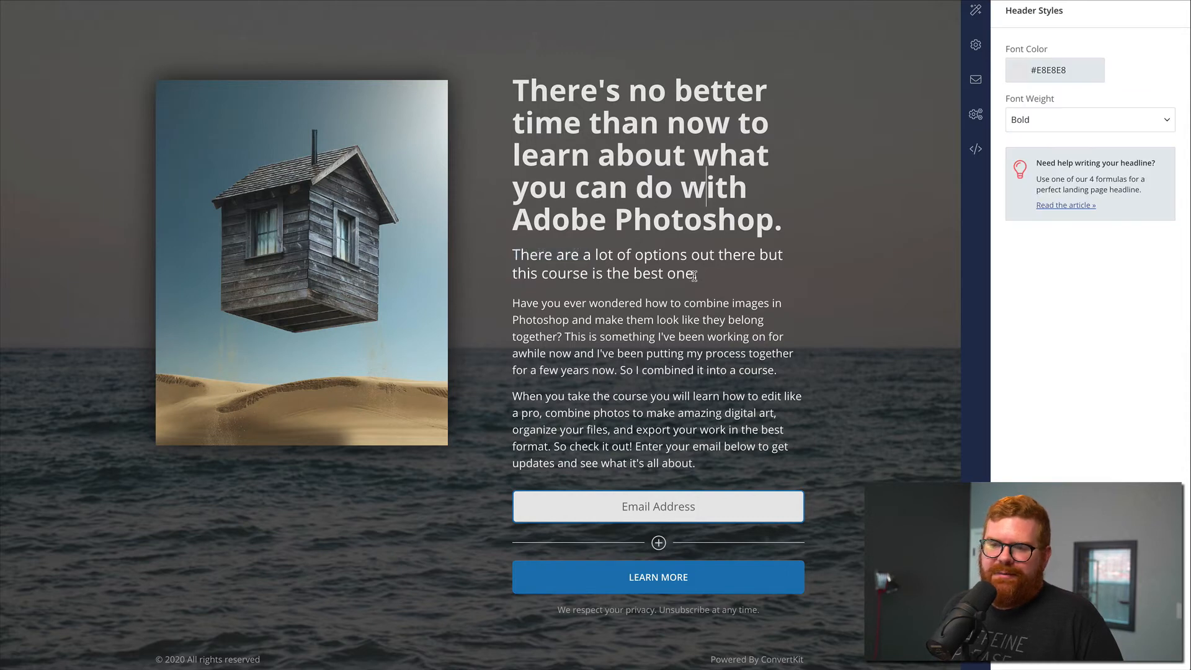
Review the two body paragraphs about combining images and what the course teaches, checking their wording and length.
left_click(643, 306)
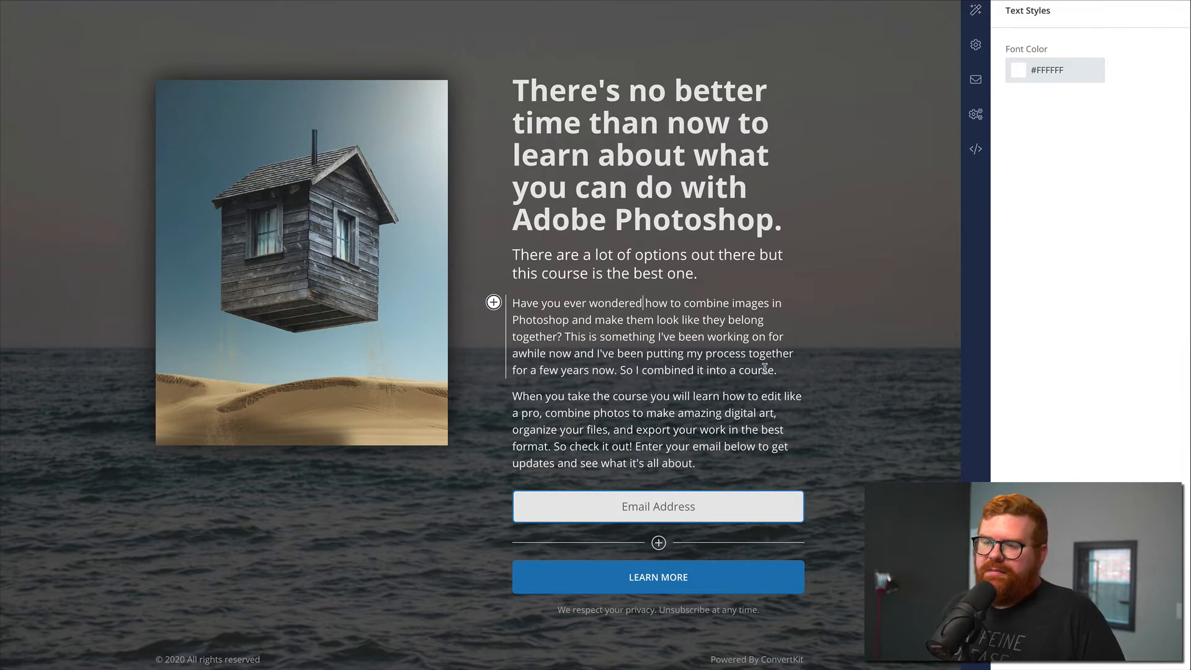
left_click_drag(779, 370, 512, 304)
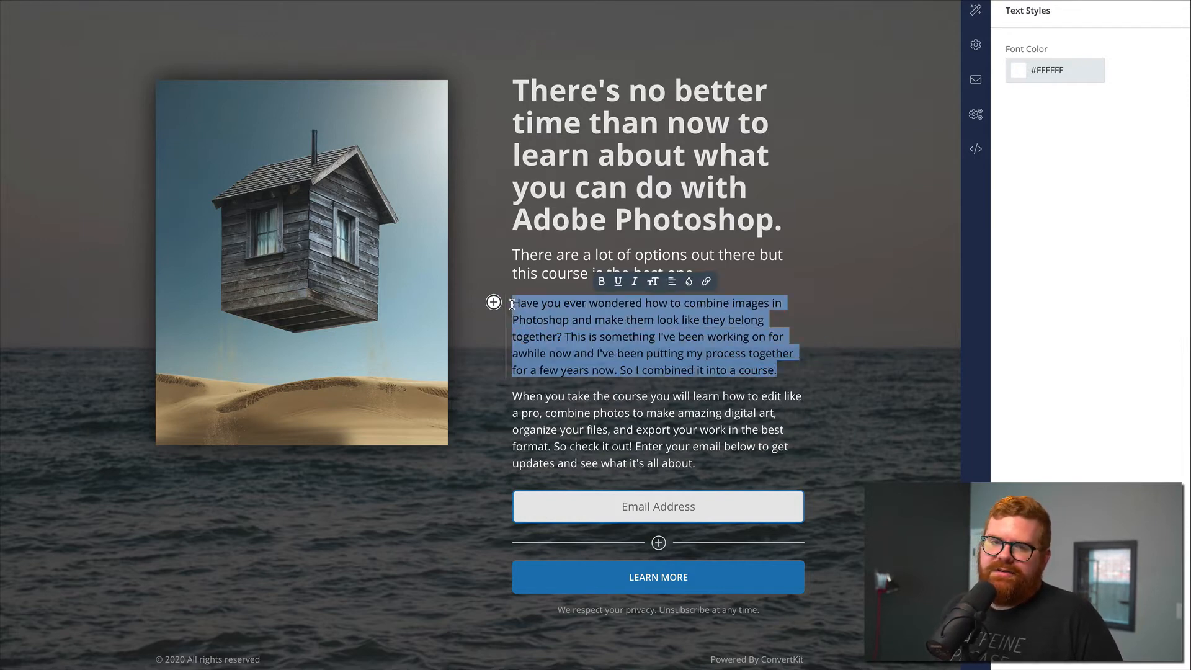
left_click(572, 361)
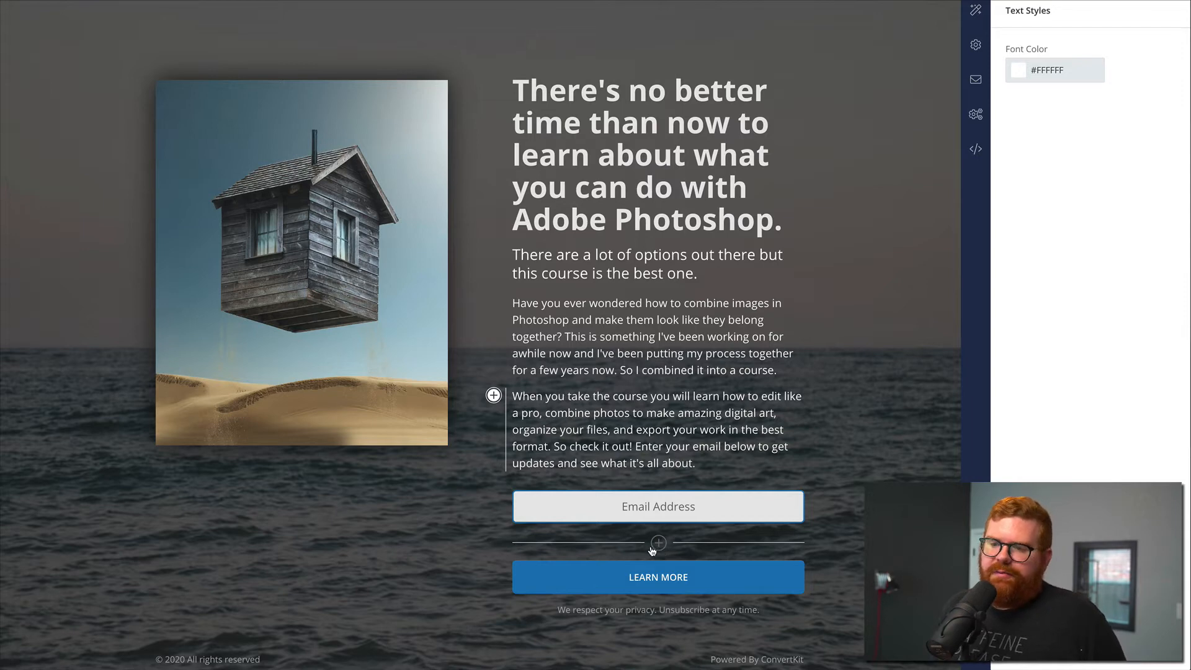
left_click_drag(512, 394, 707, 459)
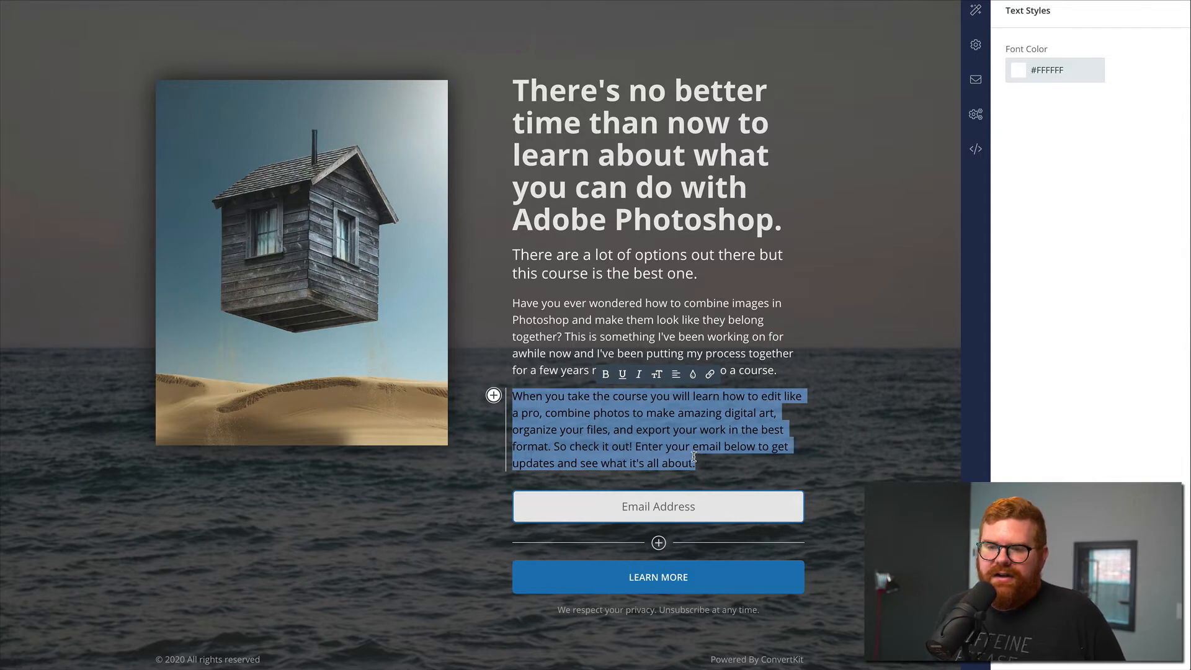
left_click(704, 459)
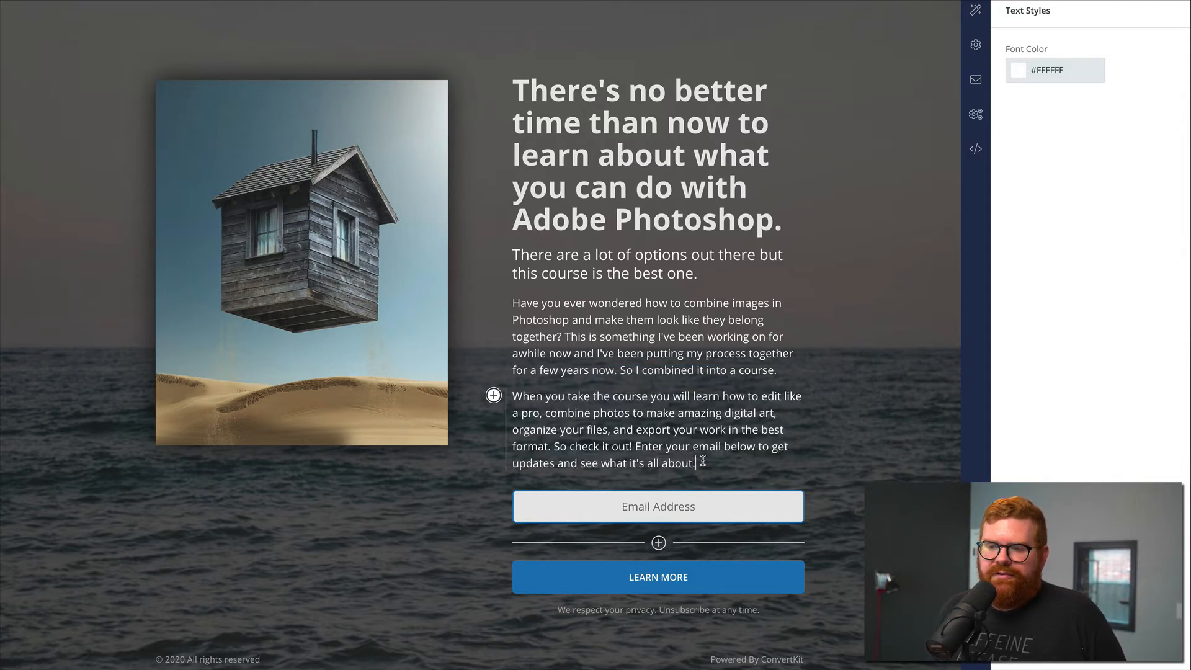
left_click_drag(701, 462, 528, 391)
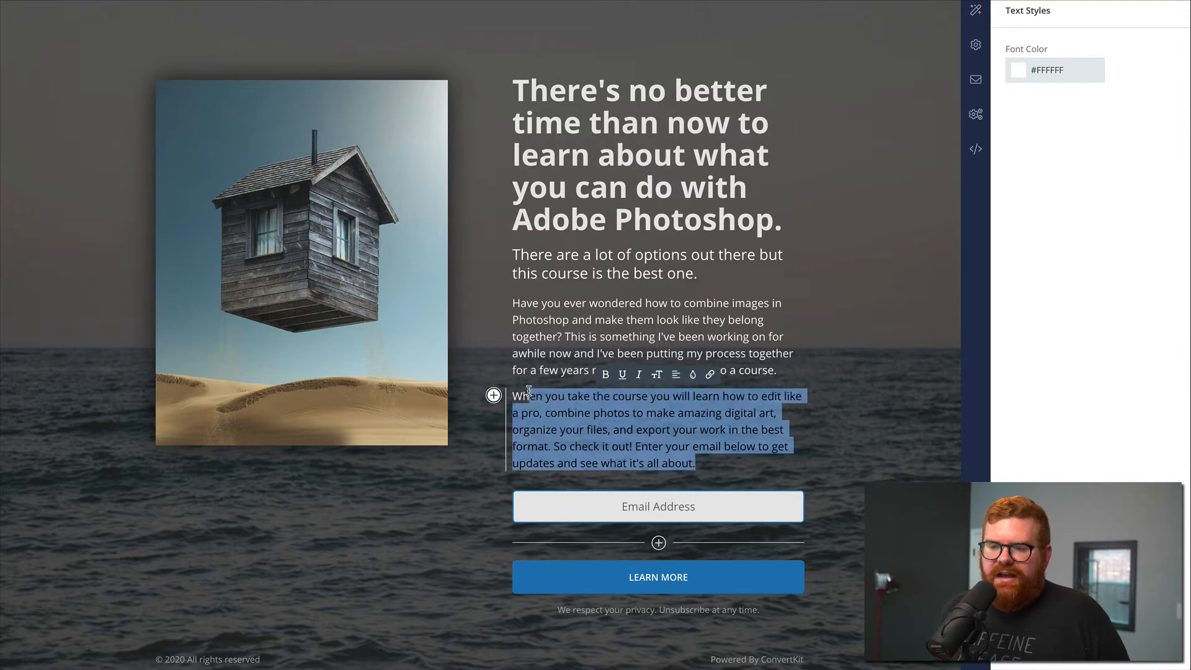
left_click(564, 426)
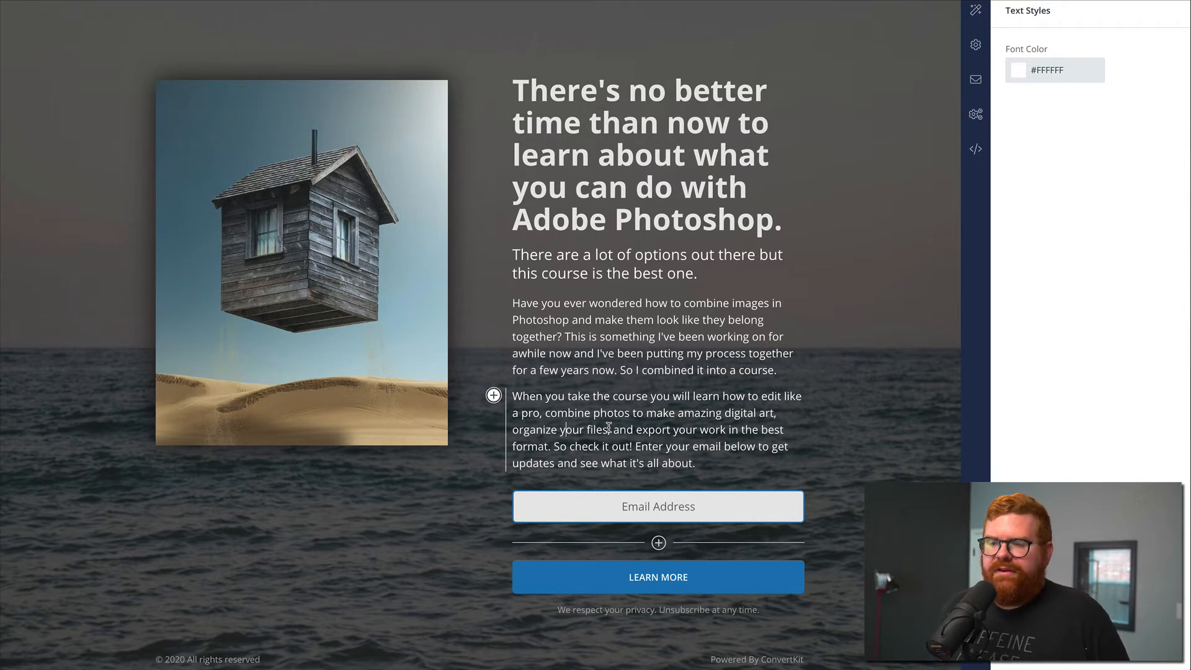
left_click(610, 430)
type(",")
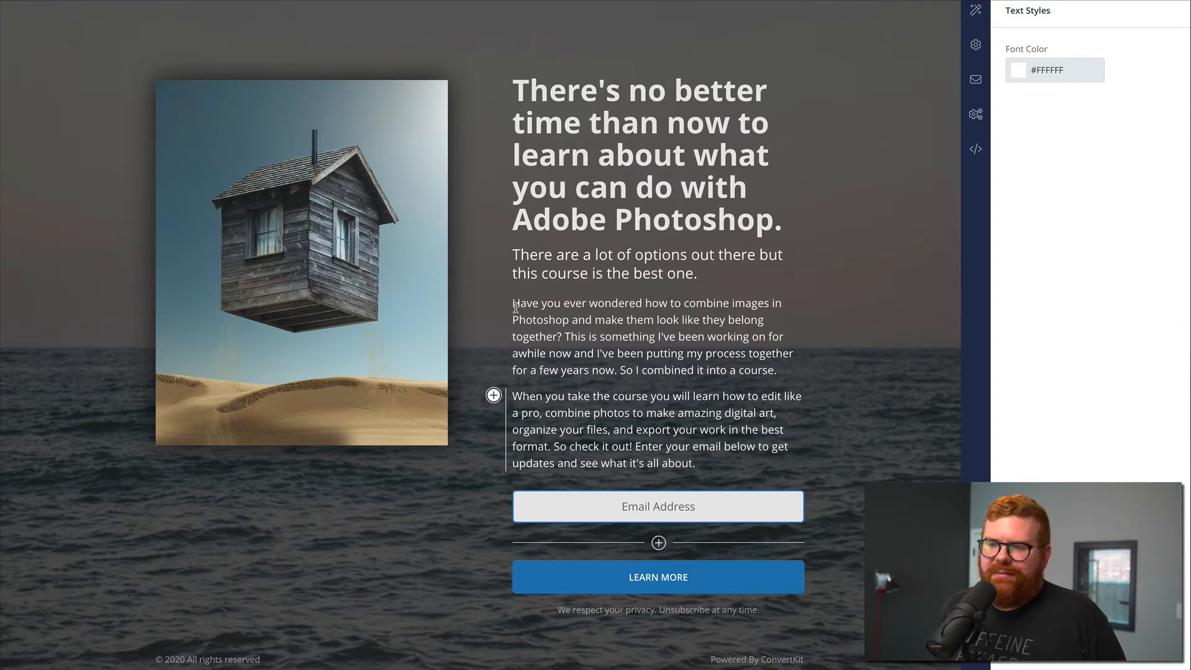
left_click_drag(514, 304, 775, 371)
left_click(835, 316)
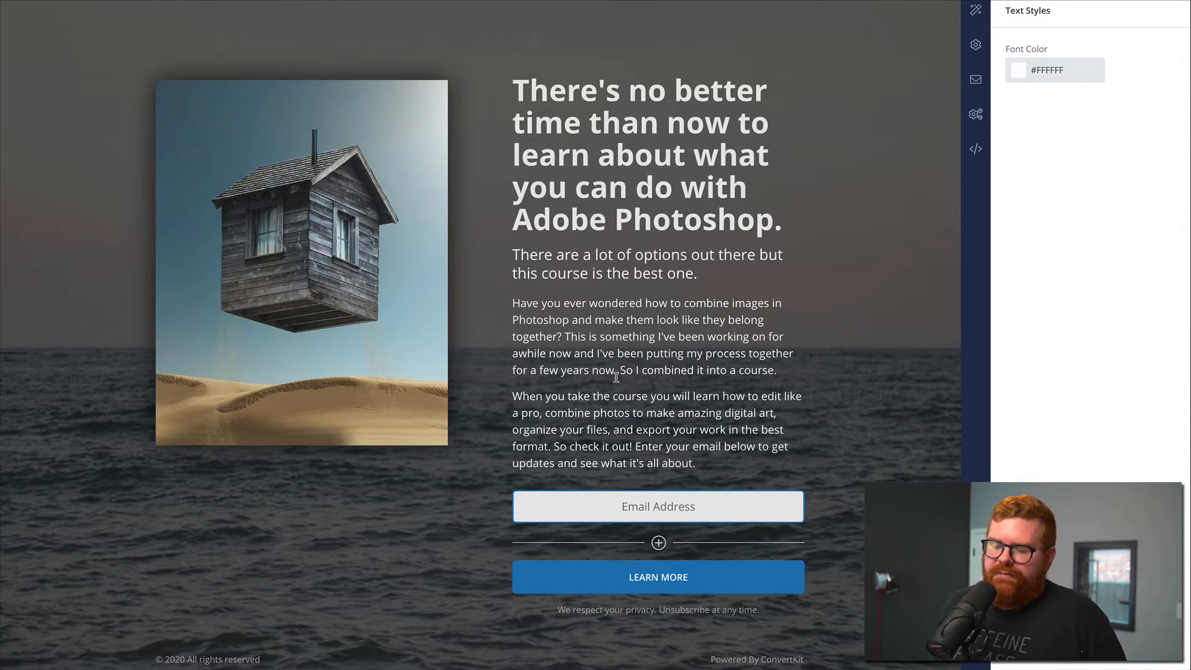
Reread the whole page's copy, comparing the headline, subheader and first body paragraph for clarity.
scroll(673, 386, "down", 1)
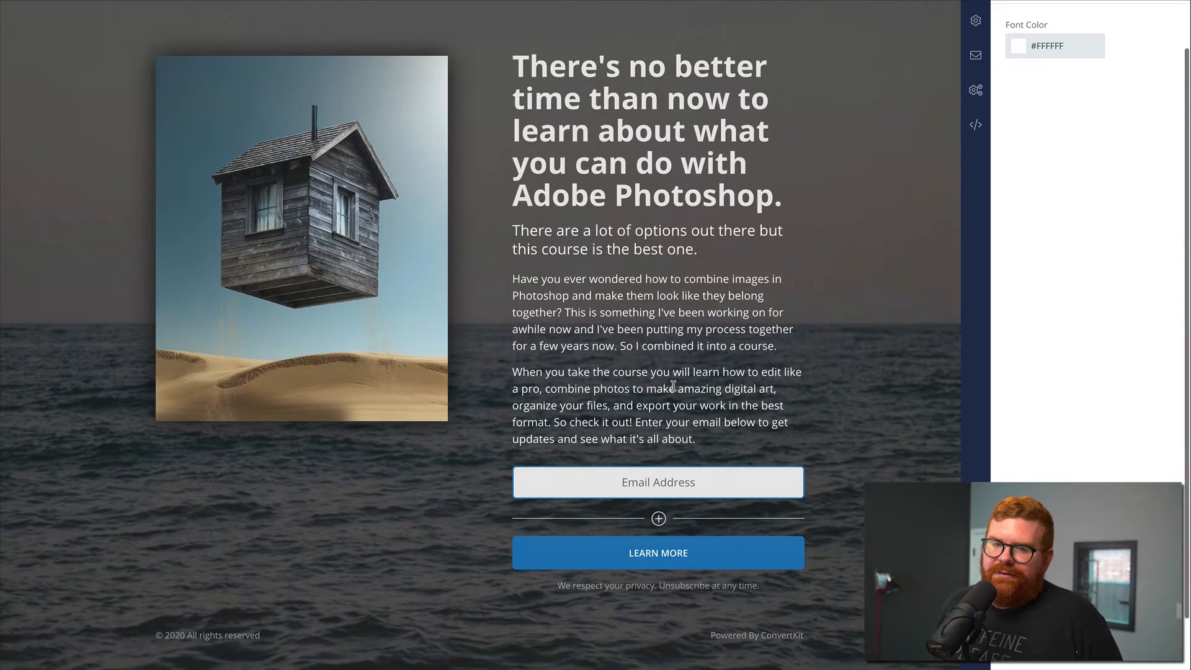
scroll(673, 386, "up", 1)
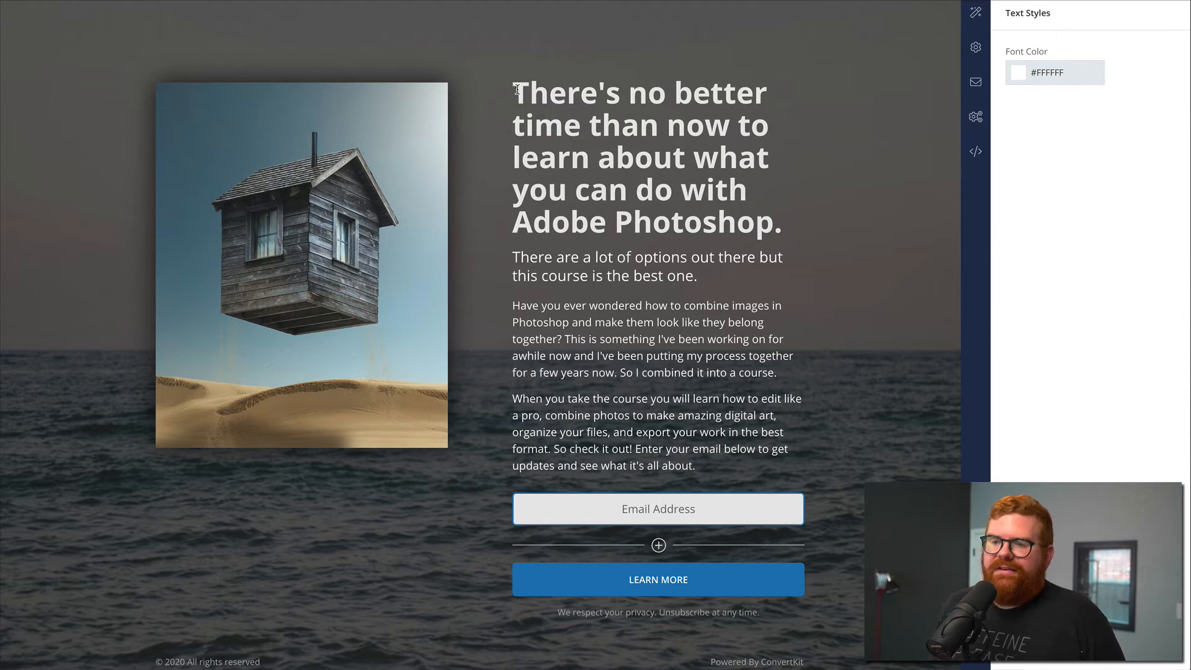
left_click_drag(517, 90, 783, 233)
left_click(733, 258)
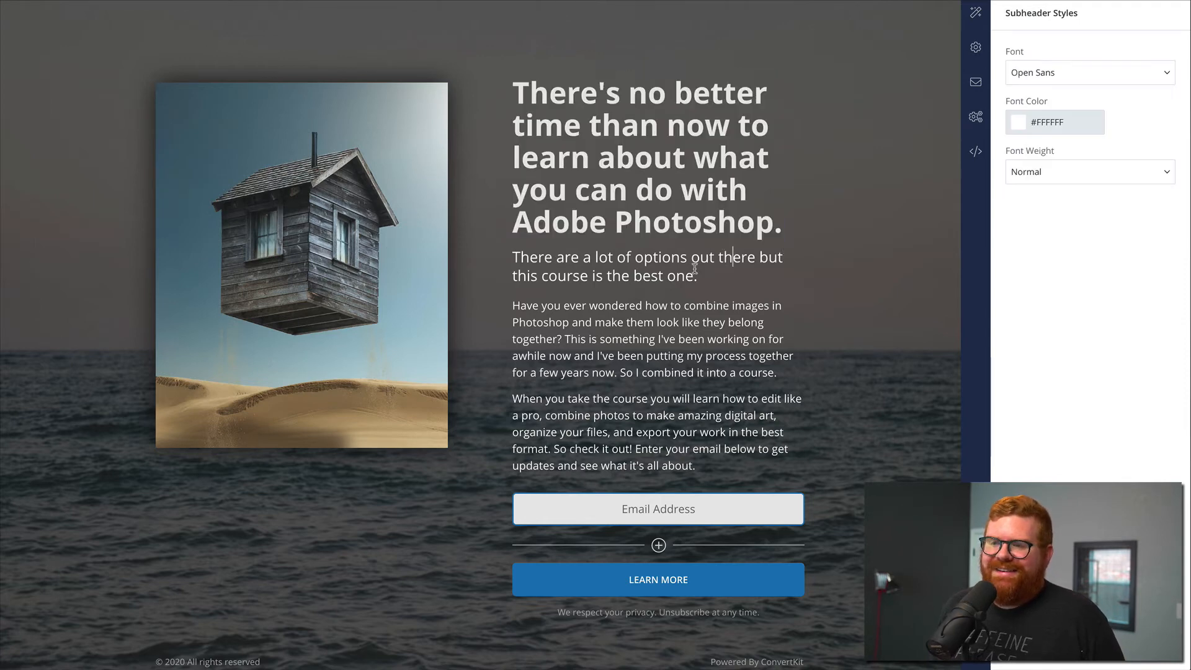
left_click_drag(698, 278, 524, 250)
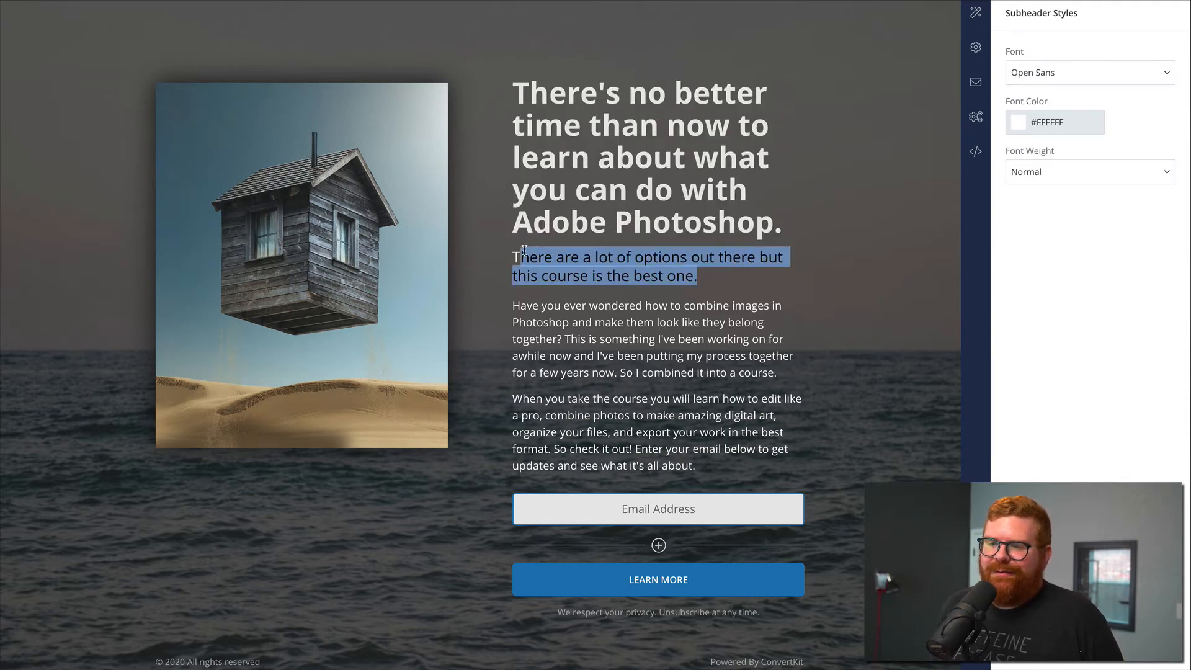
left_click(561, 315)
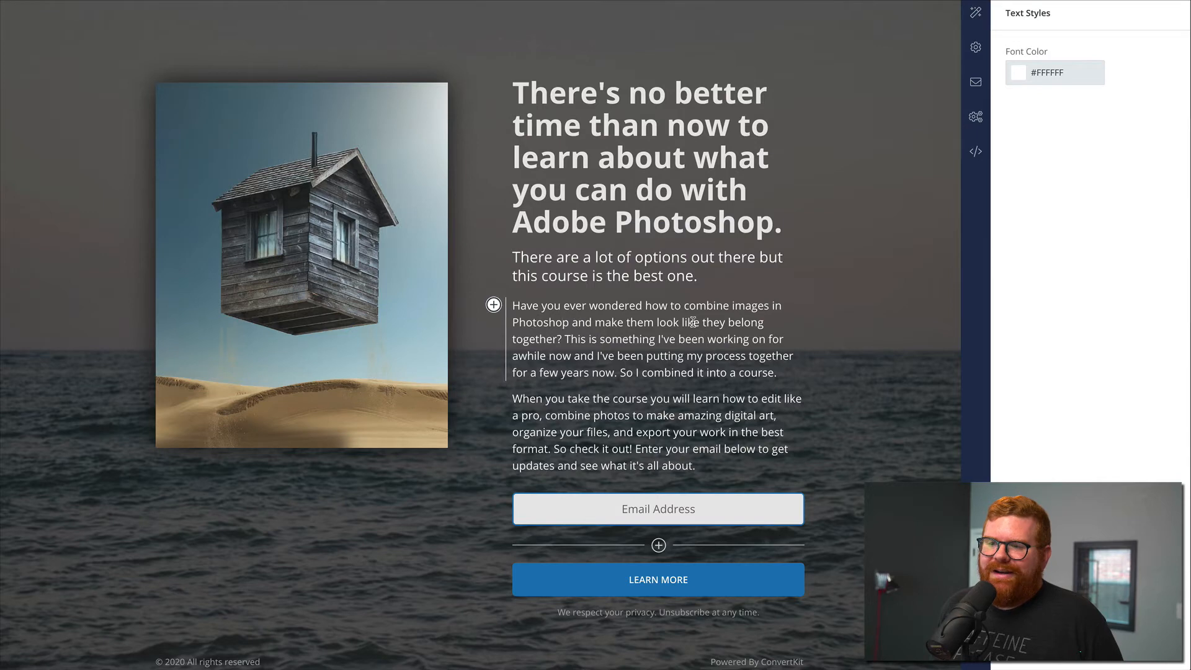
left_click(715, 271)
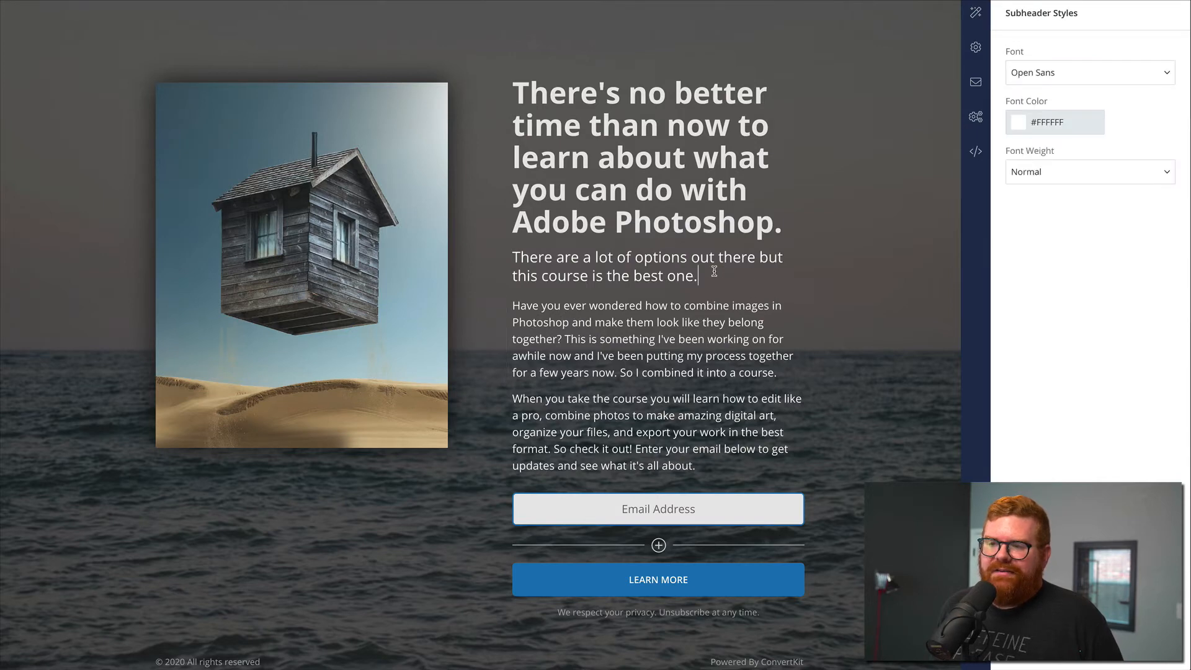
left_click(531, 142)
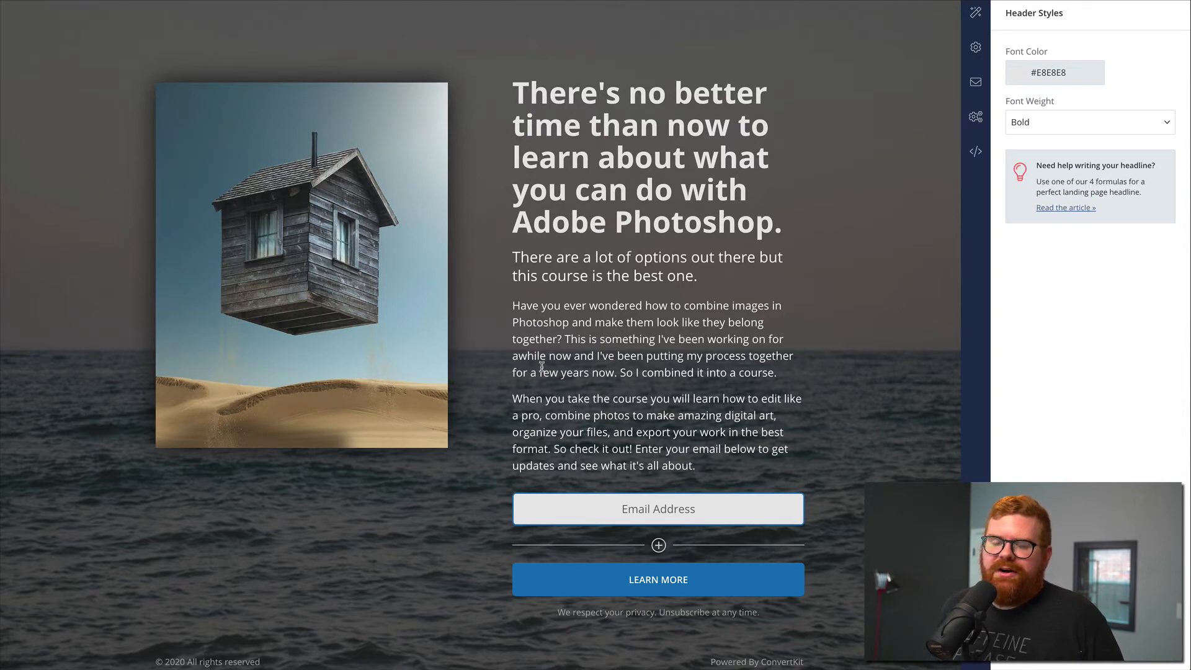
left_click(553, 256)
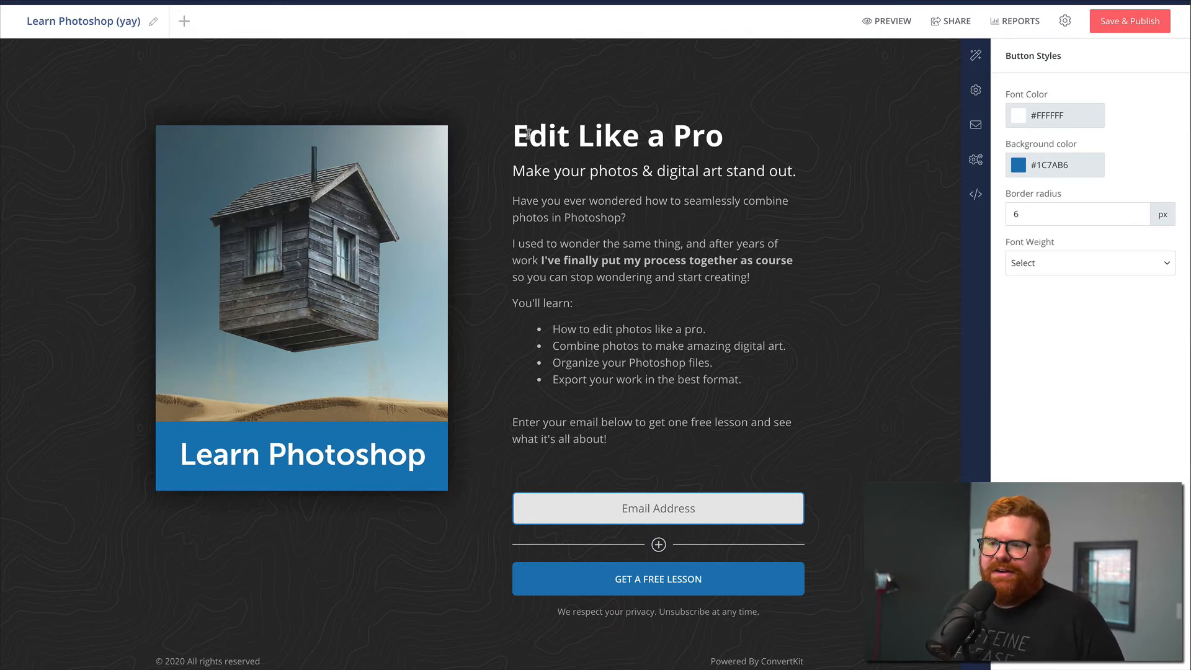
Examine the revised "Learn Photoshop (yay)" page's short headline, opening question and bold sentence about the course.
left_click_drag(515, 134, 742, 126)
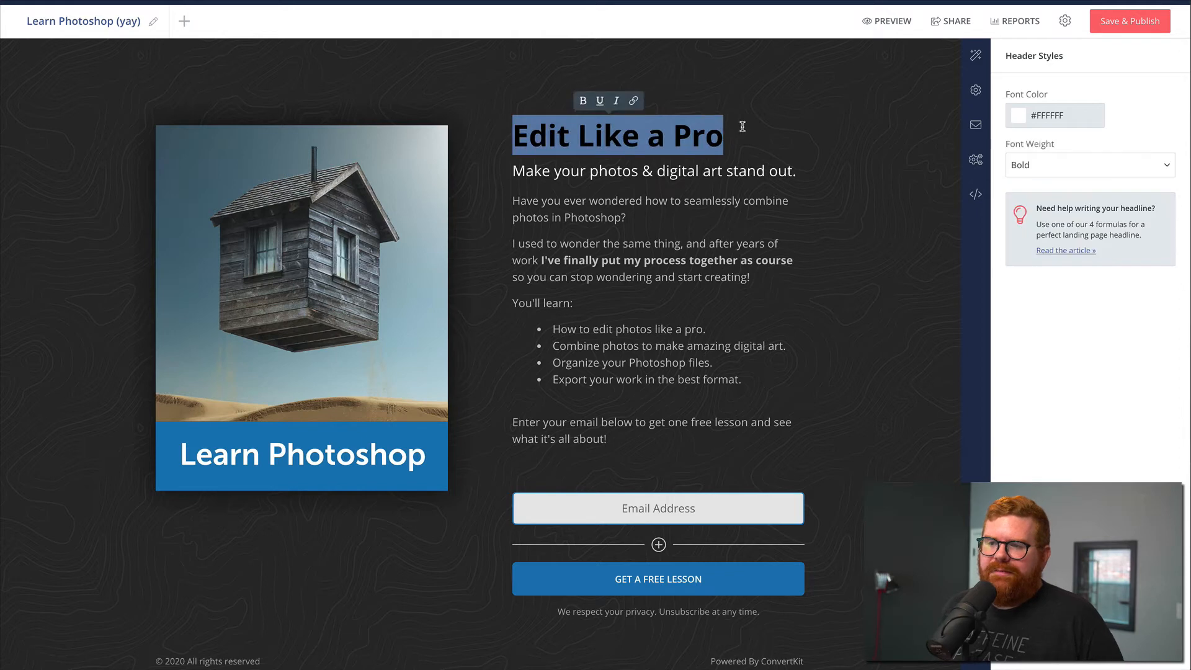
left_click(743, 126)
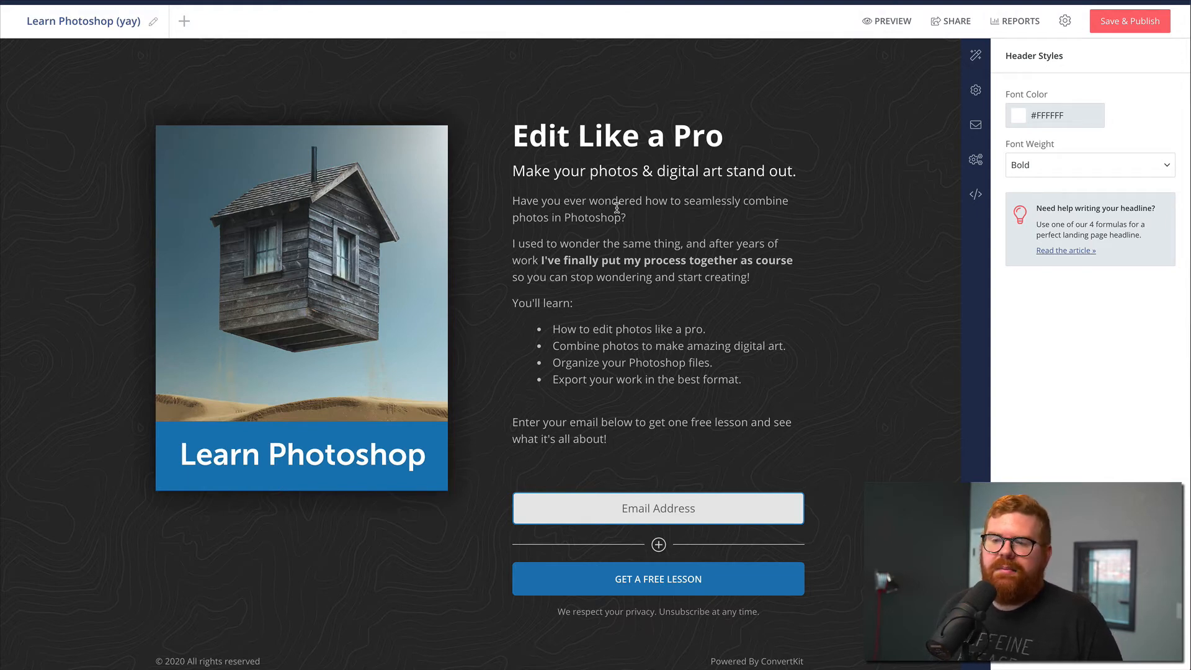
left_click_drag(626, 217, 511, 206)
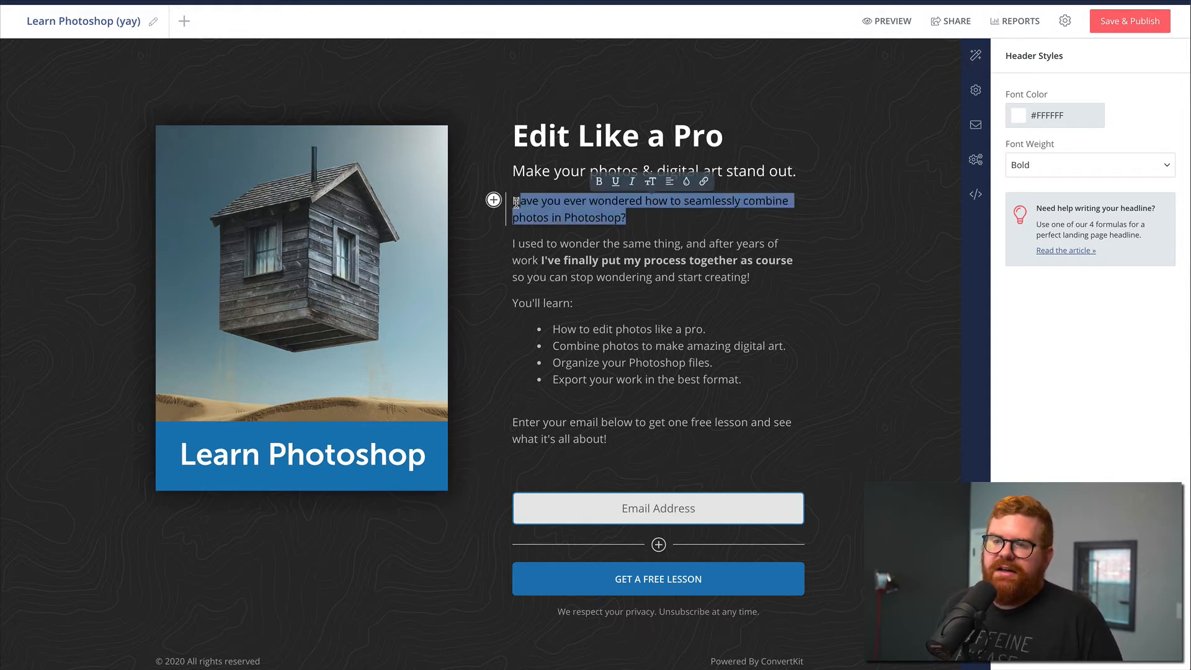
left_click(687, 233)
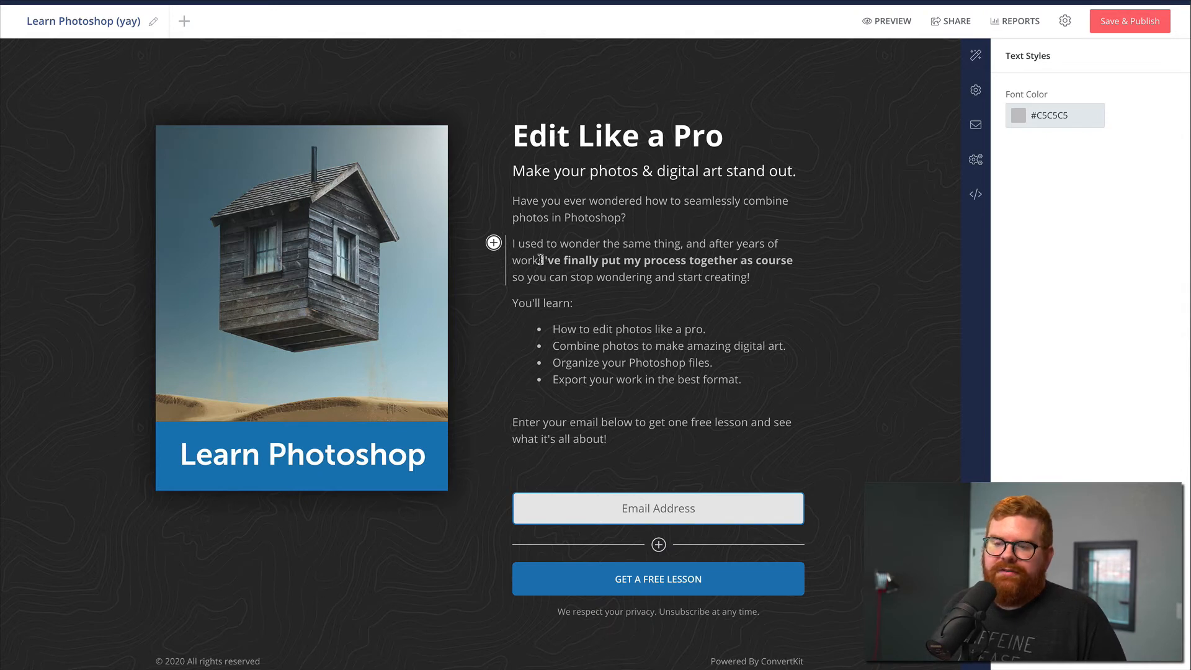
left_click_drag(540, 260, 789, 260)
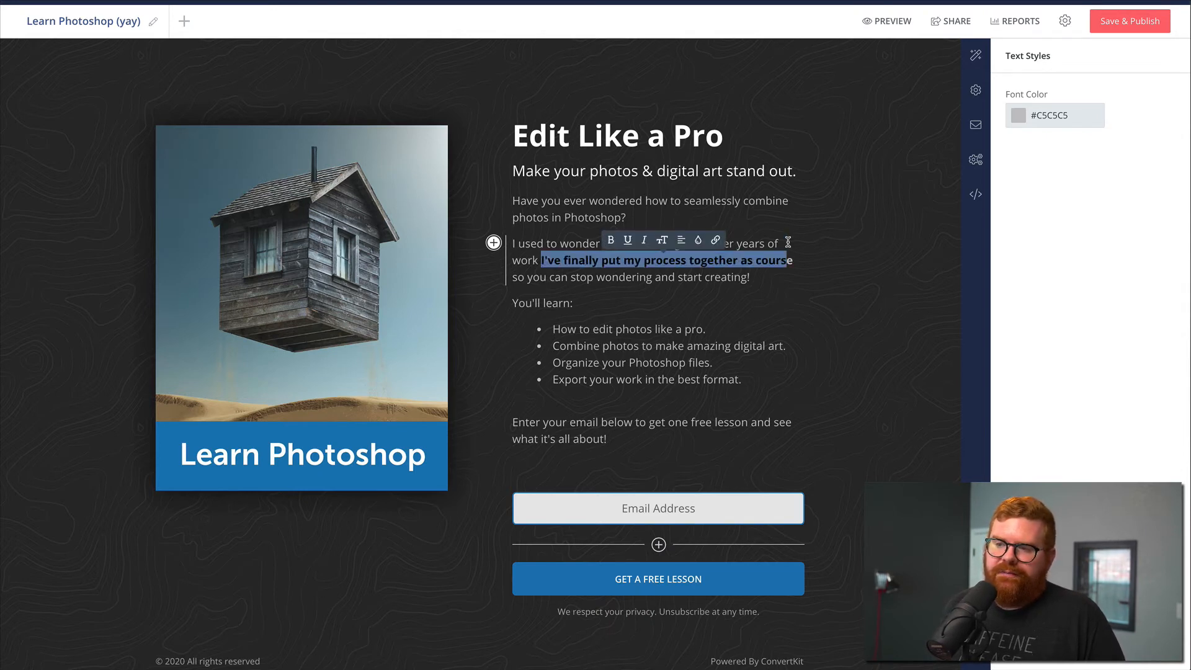
left_click(787, 241)
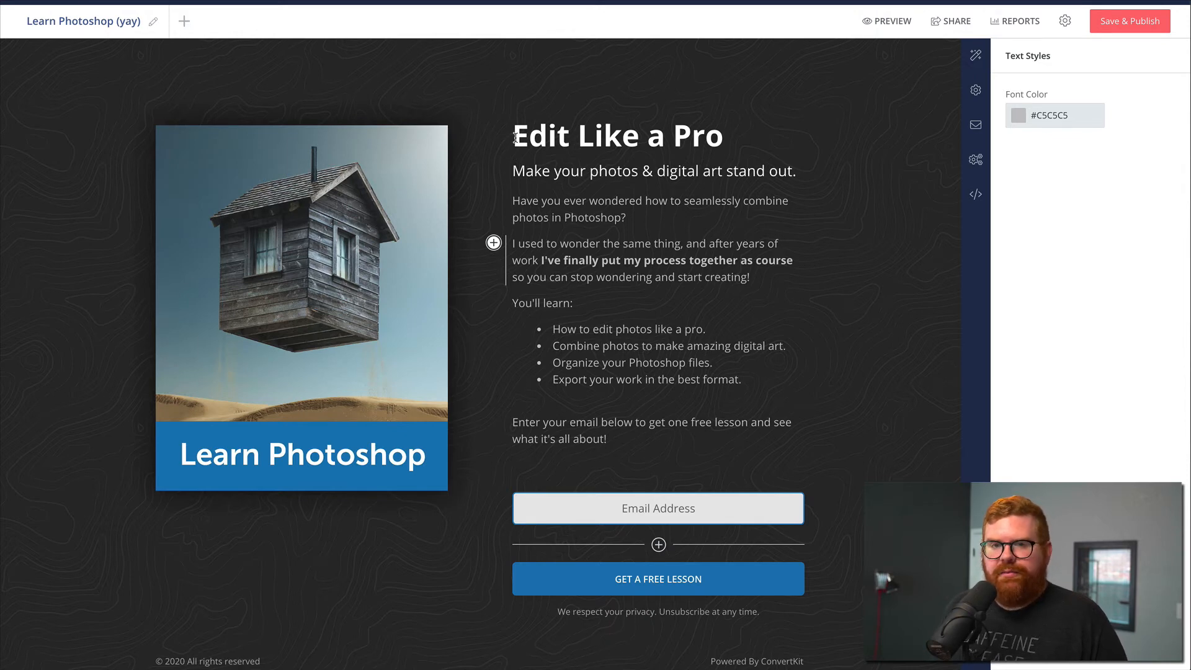
Review the revised page's copy from the "Edit Like a Pro" headline and subheader through the bold sentence and bullets to the signup button.
left_click_drag(515, 137, 690, 136)
left_click_drag(513, 172, 725, 192)
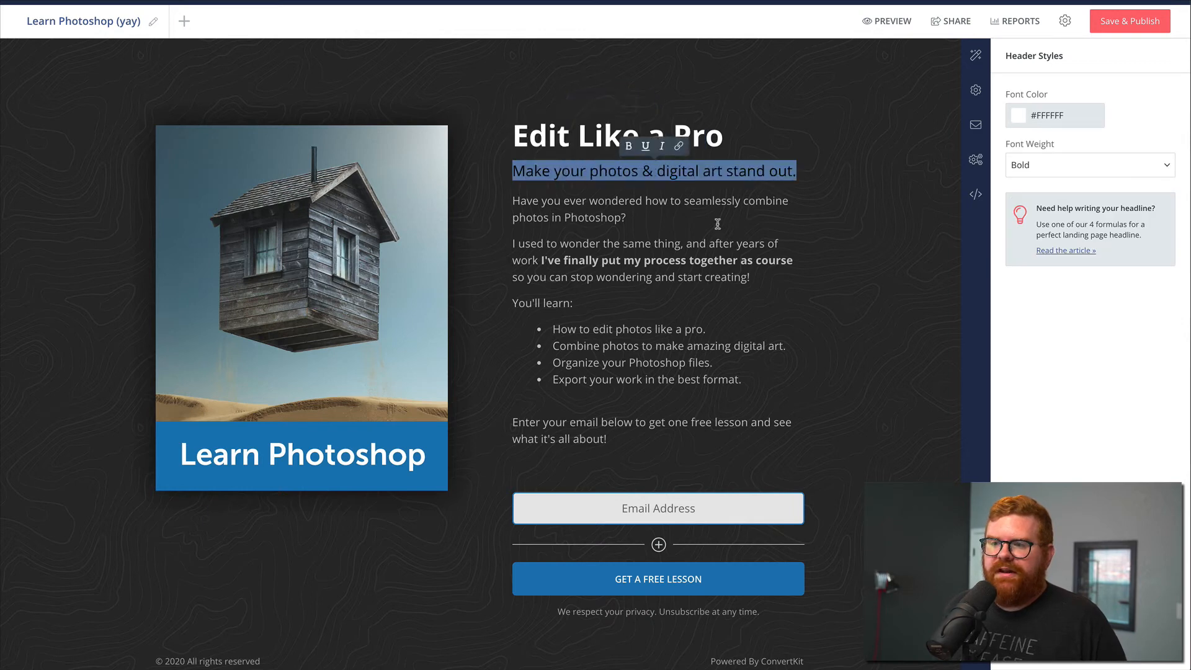
left_click_drag(538, 261, 794, 262)
left_click(791, 330)
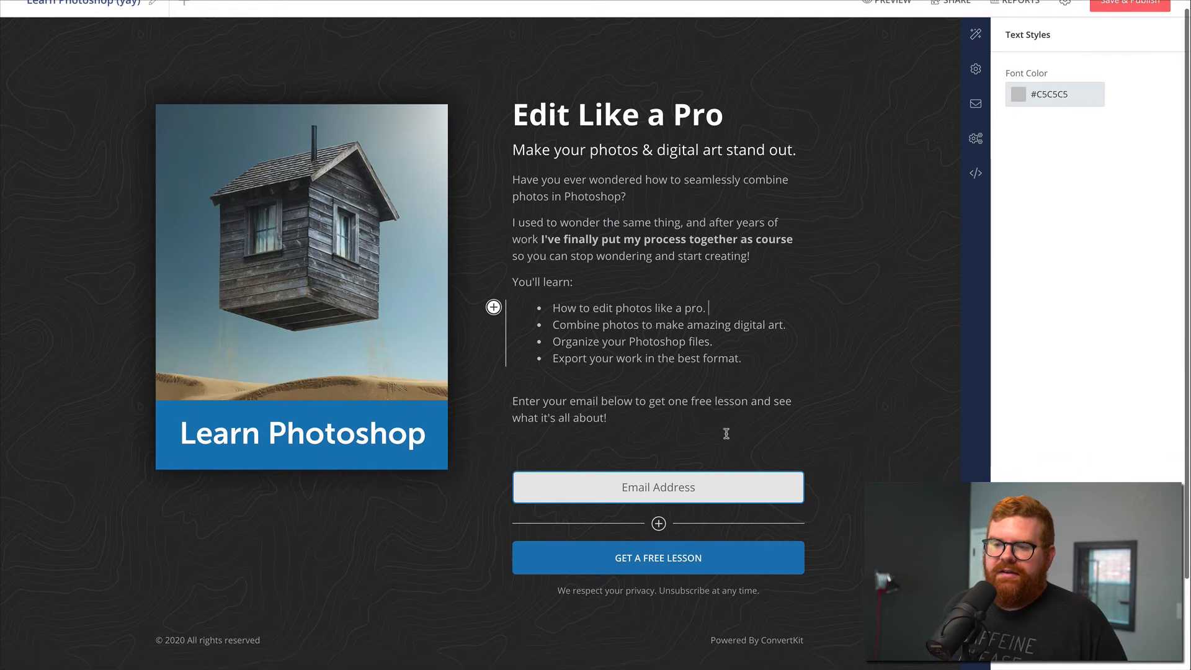
left_click(701, 578)
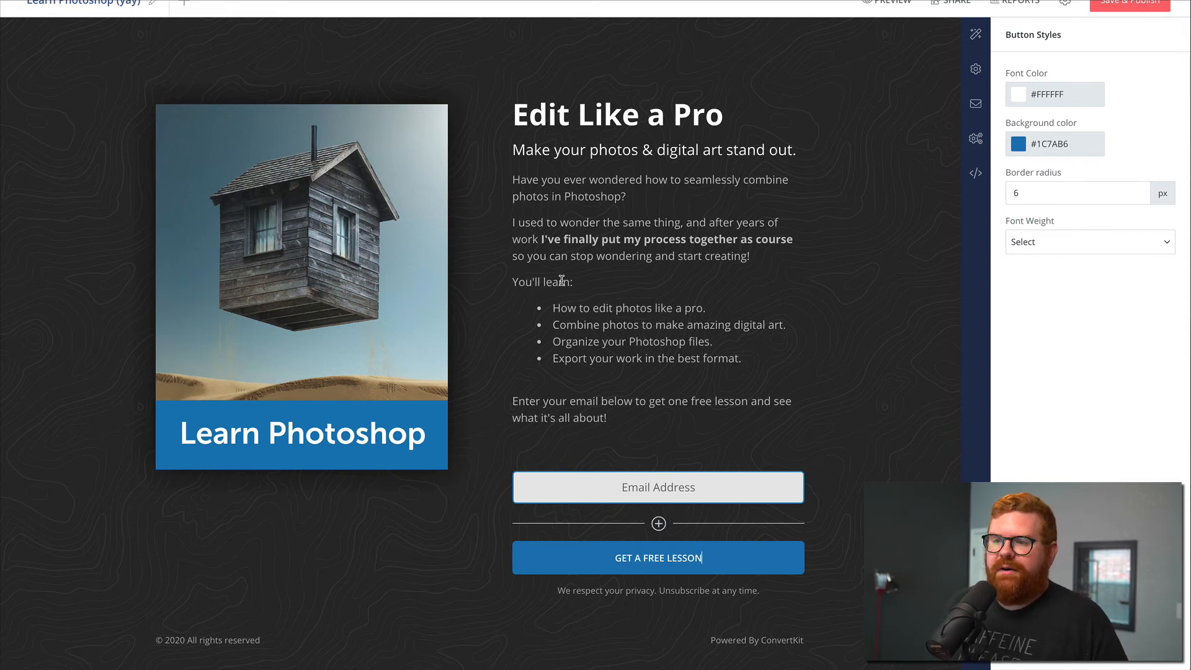
left_click(683, 244)
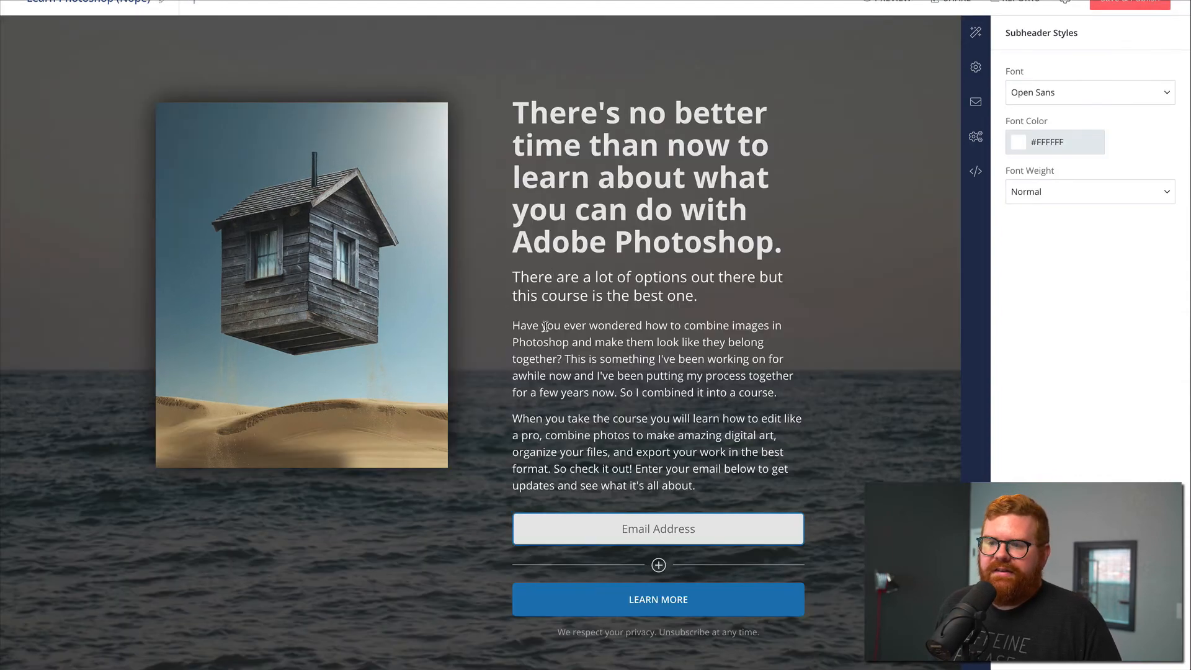
Compare the original page's "When you take the course" paragraph with the revised page's "You'll learn" bullets and free-lesson invitation.
double_click(522, 422)
left_click(629, 435)
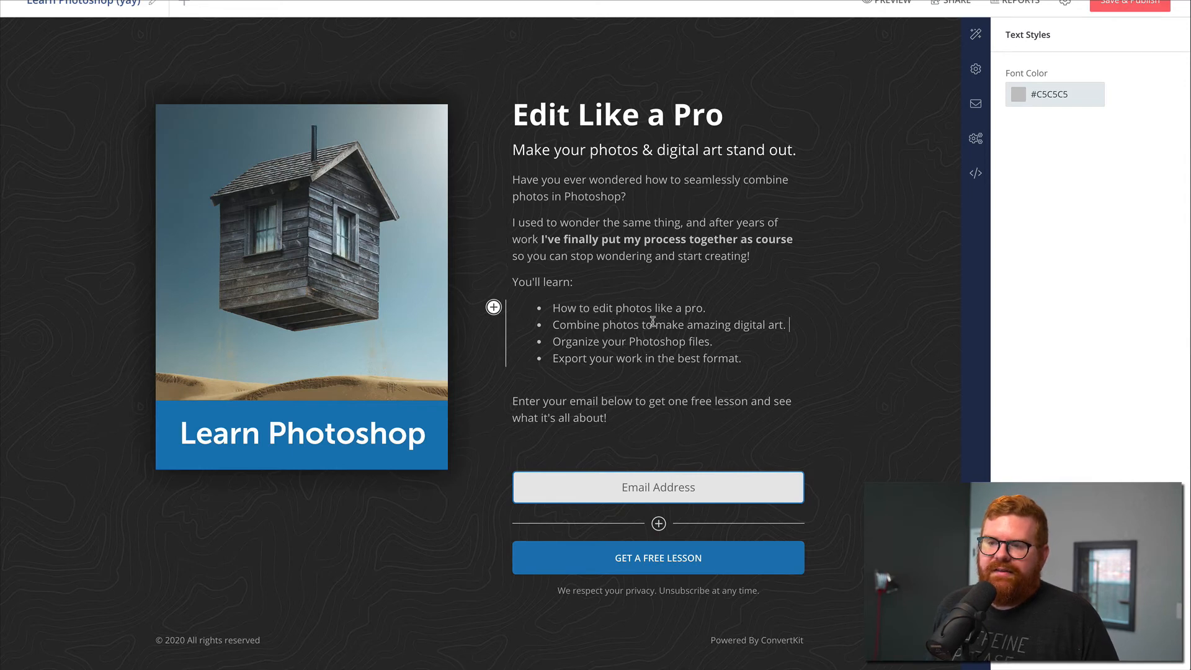
left_click(711, 308)
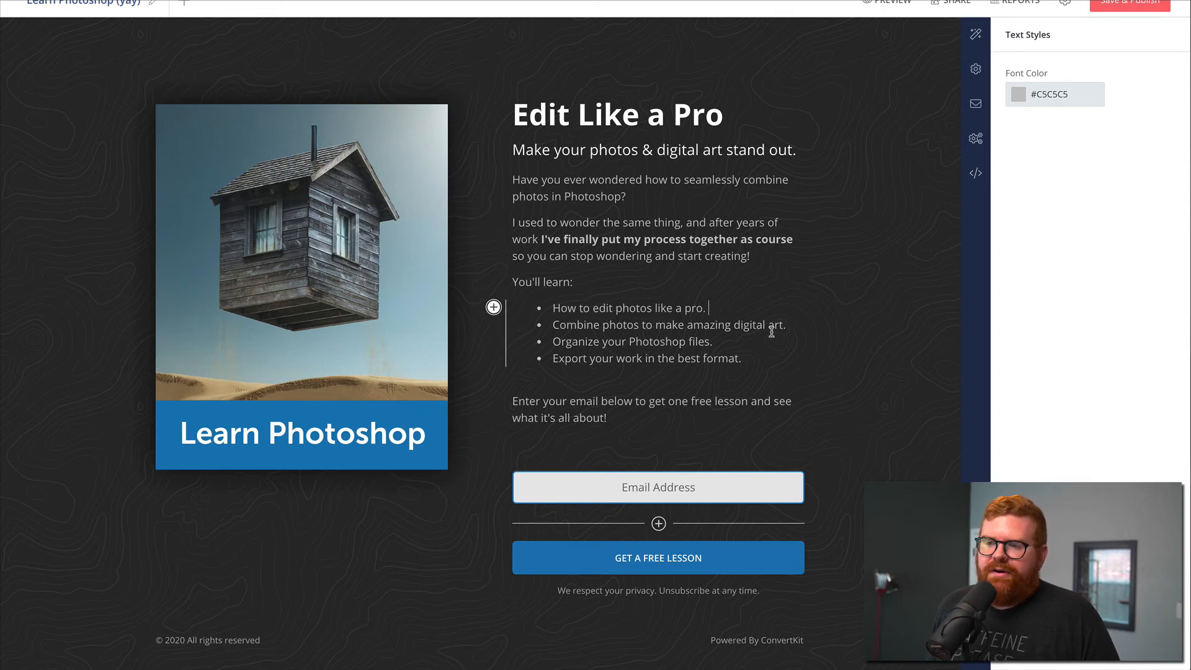
left_click(794, 327)
left_click(753, 363)
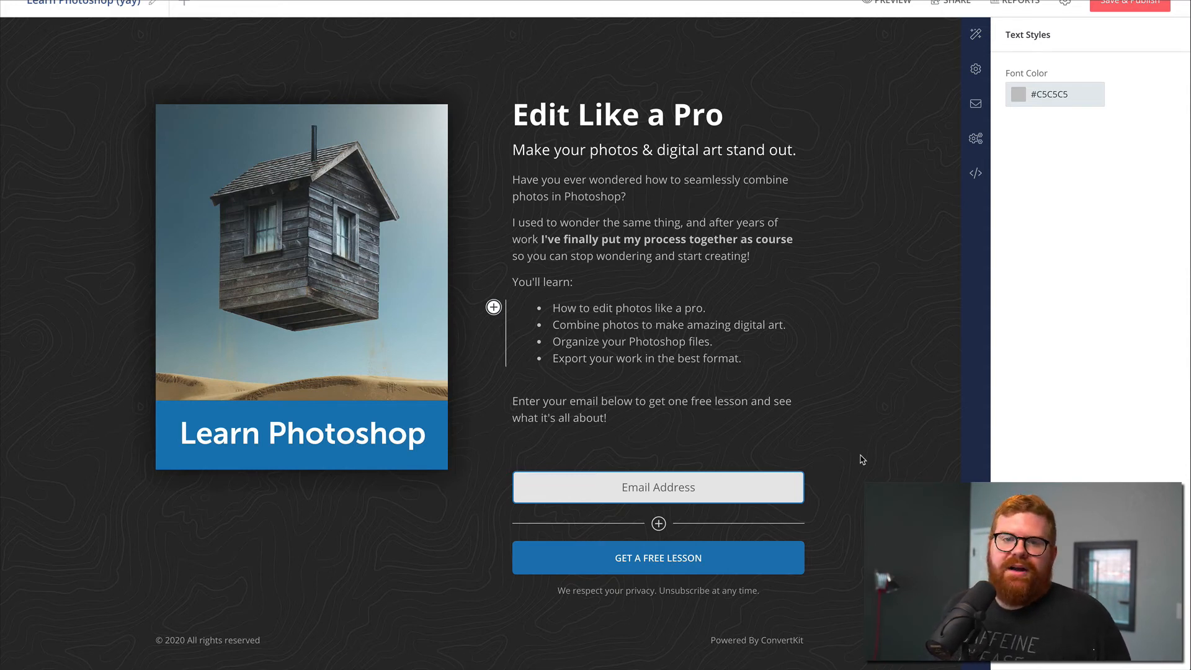
left_click(641, 414)
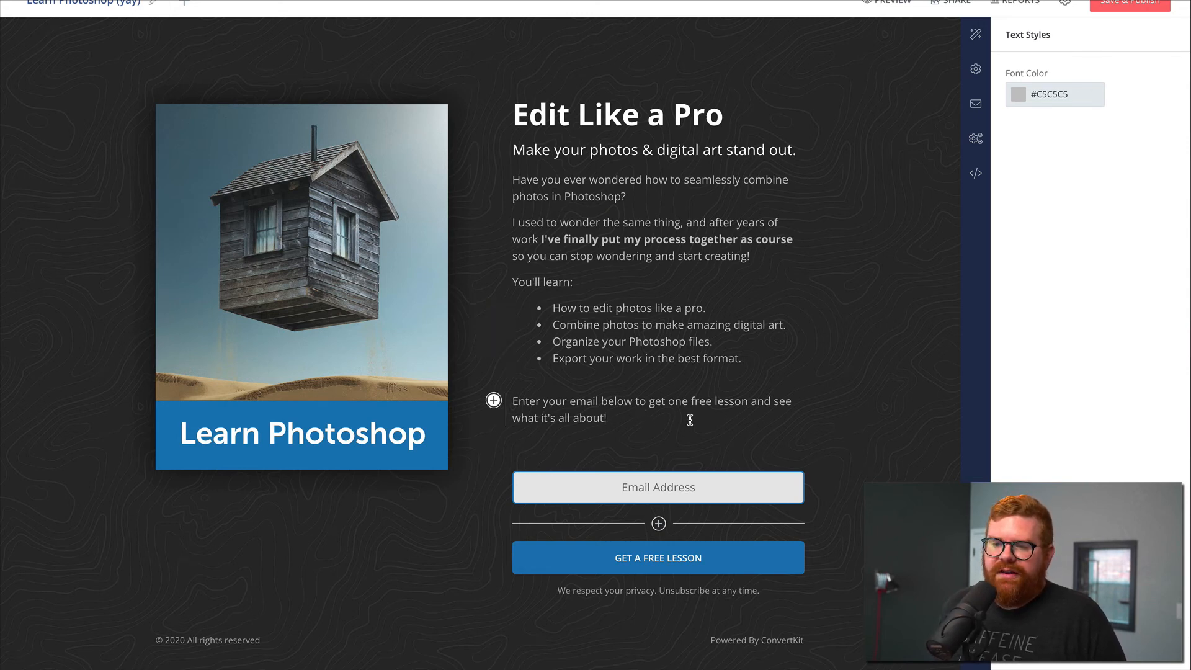
left_click(691, 479)
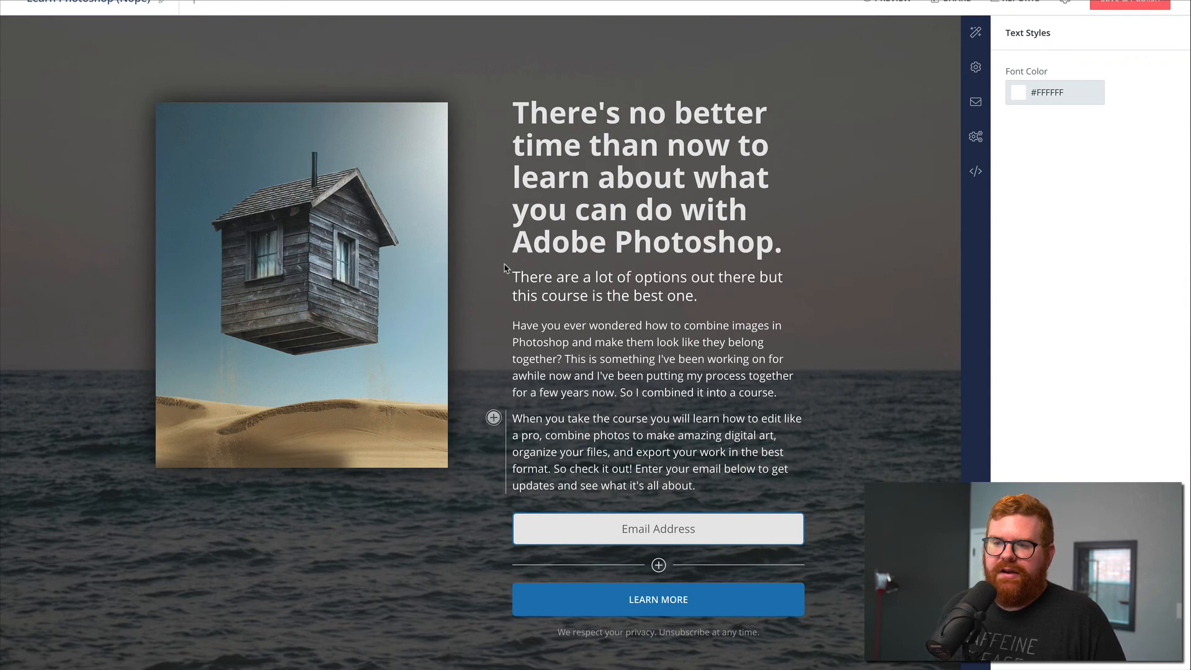
Reread the original page's subheader, first body paragraph and long headline, comparing how their text is styled.
left_click_drag(516, 273, 607, 296)
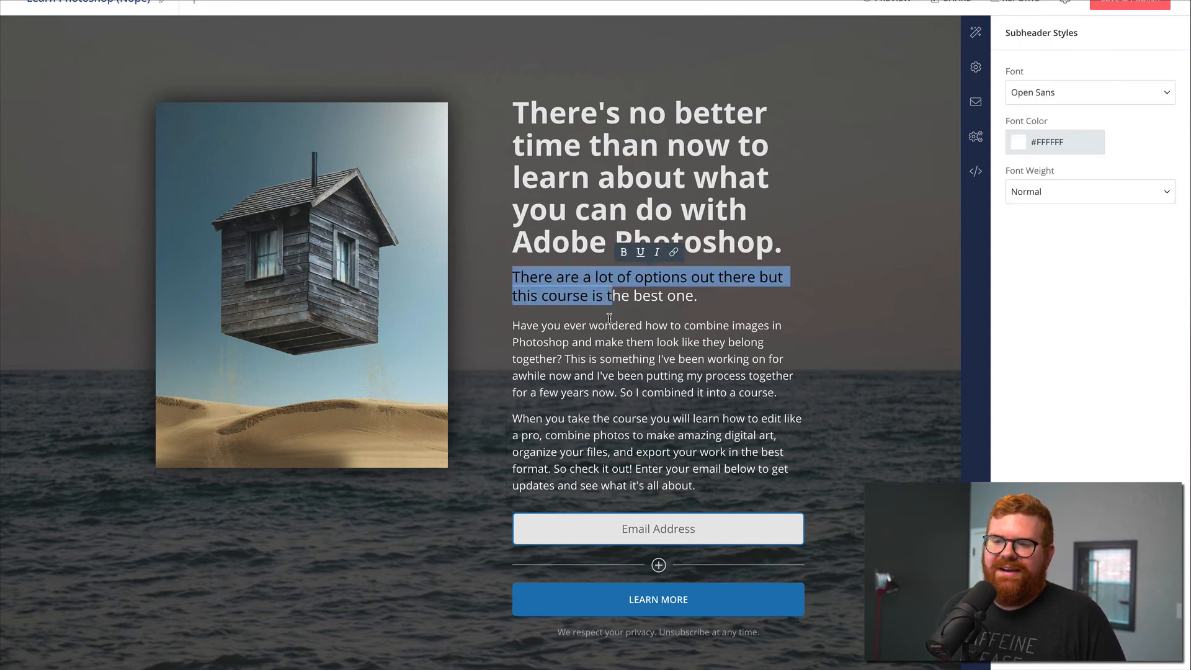
left_click(609, 326)
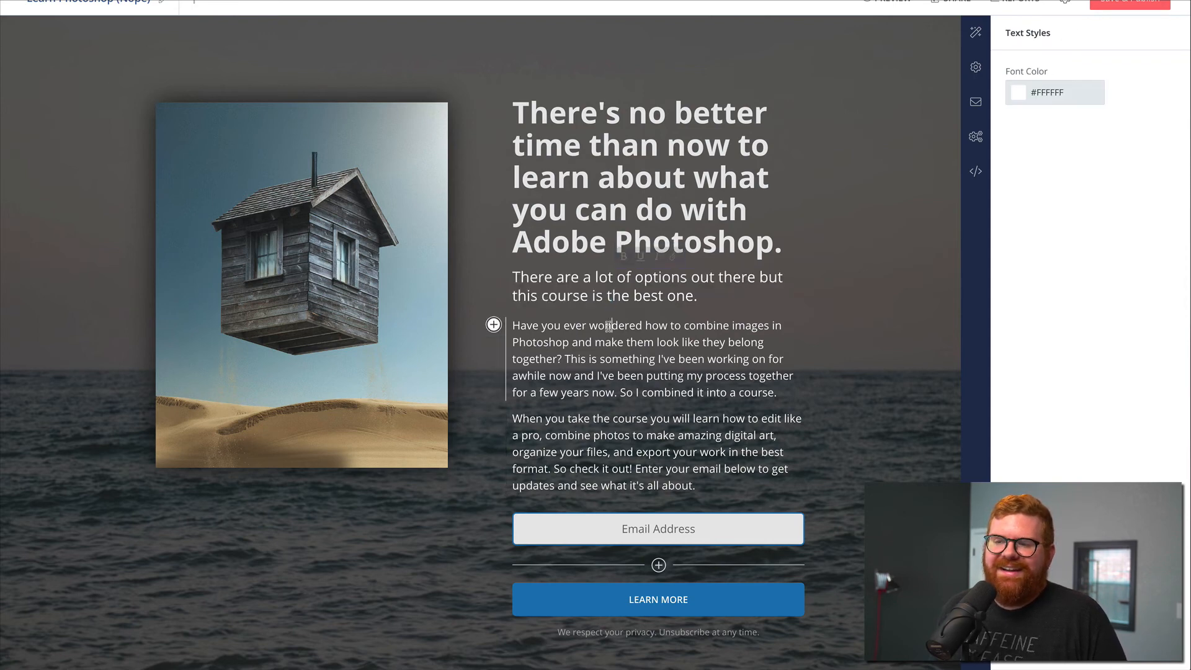
left_click(614, 376)
left_click(572, 222)
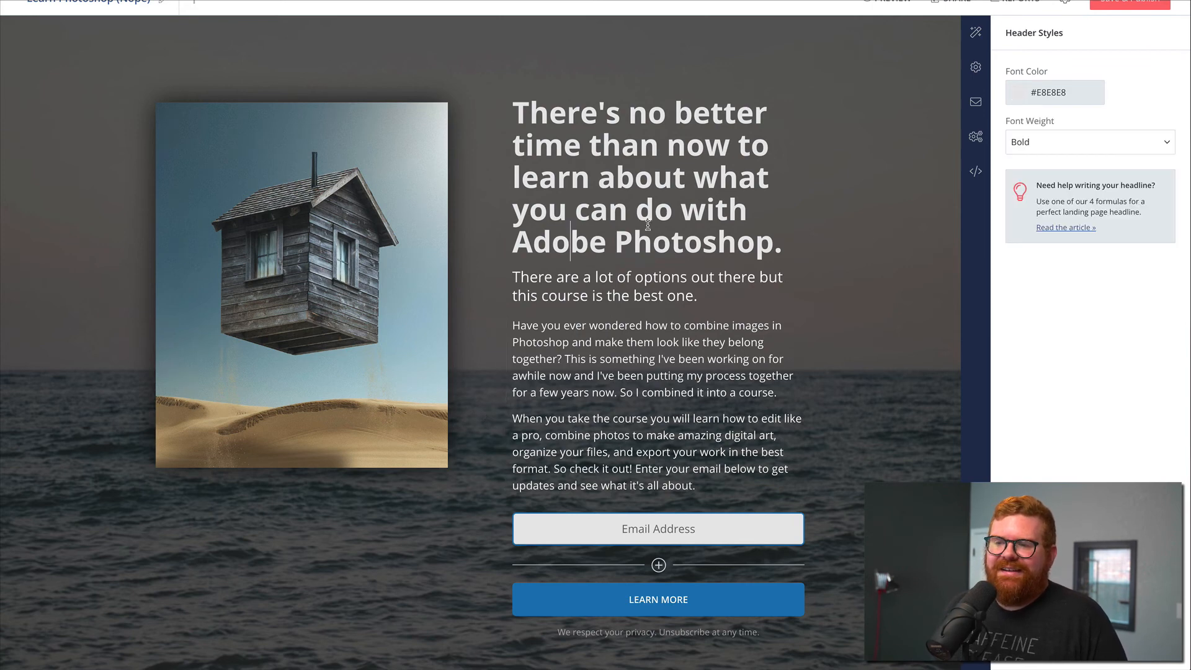
left_click(633, 297)
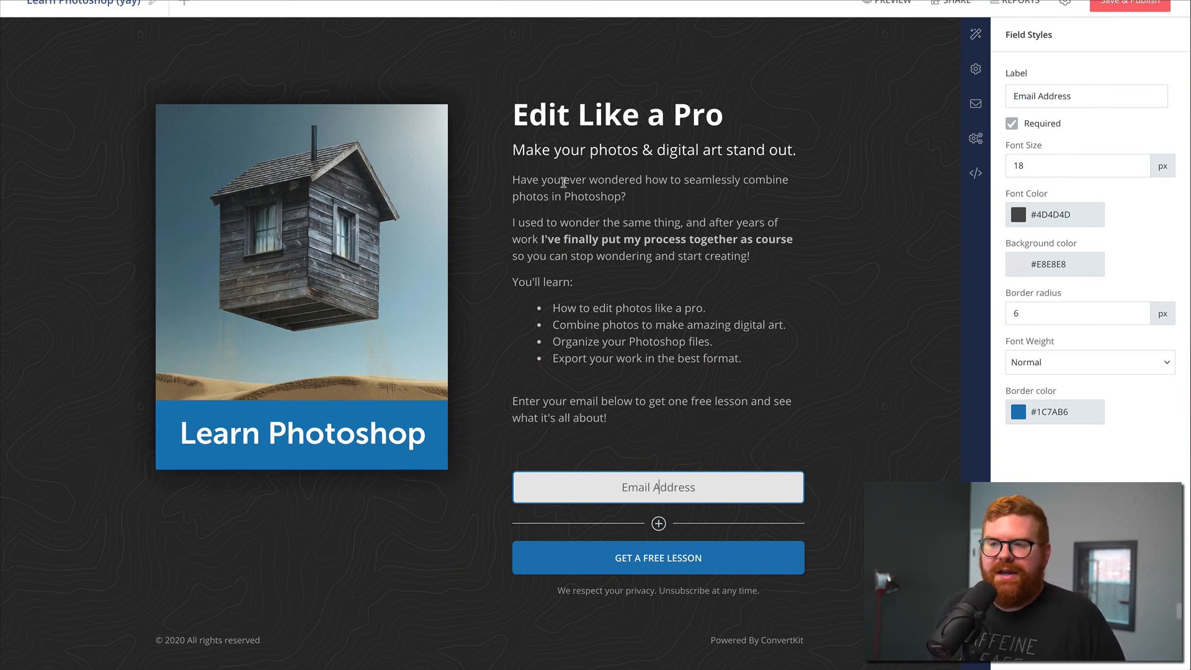
Check the font colors of the revised page's headline and subheader.
left_click(576, 120)
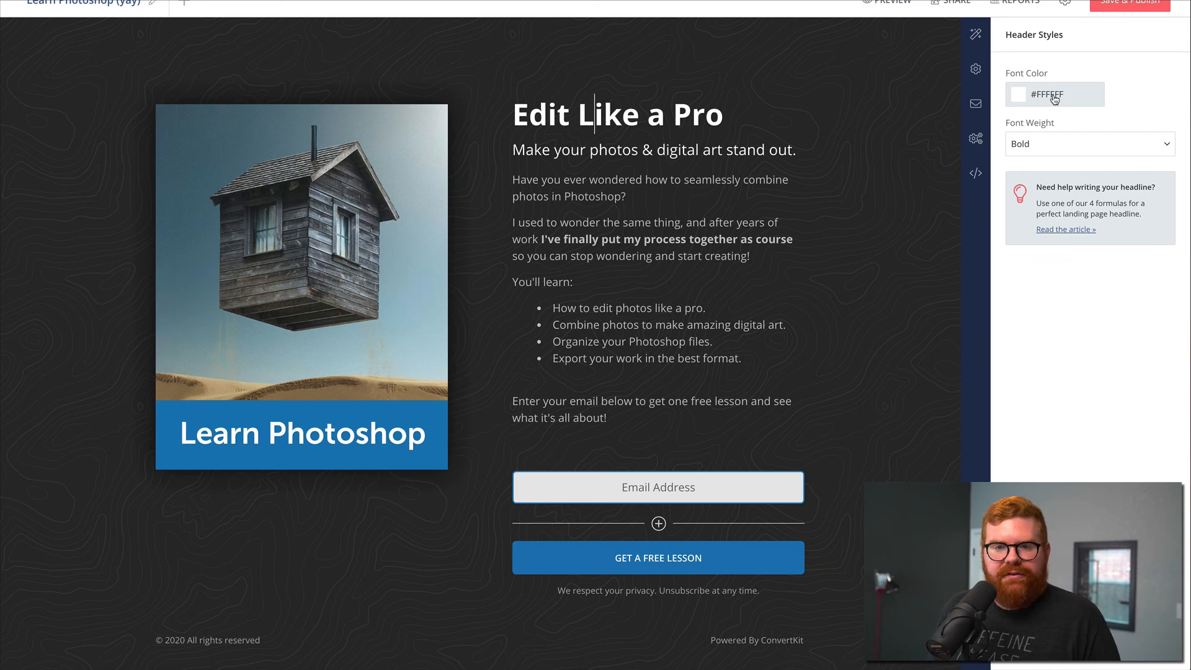
left_click(761, 148)
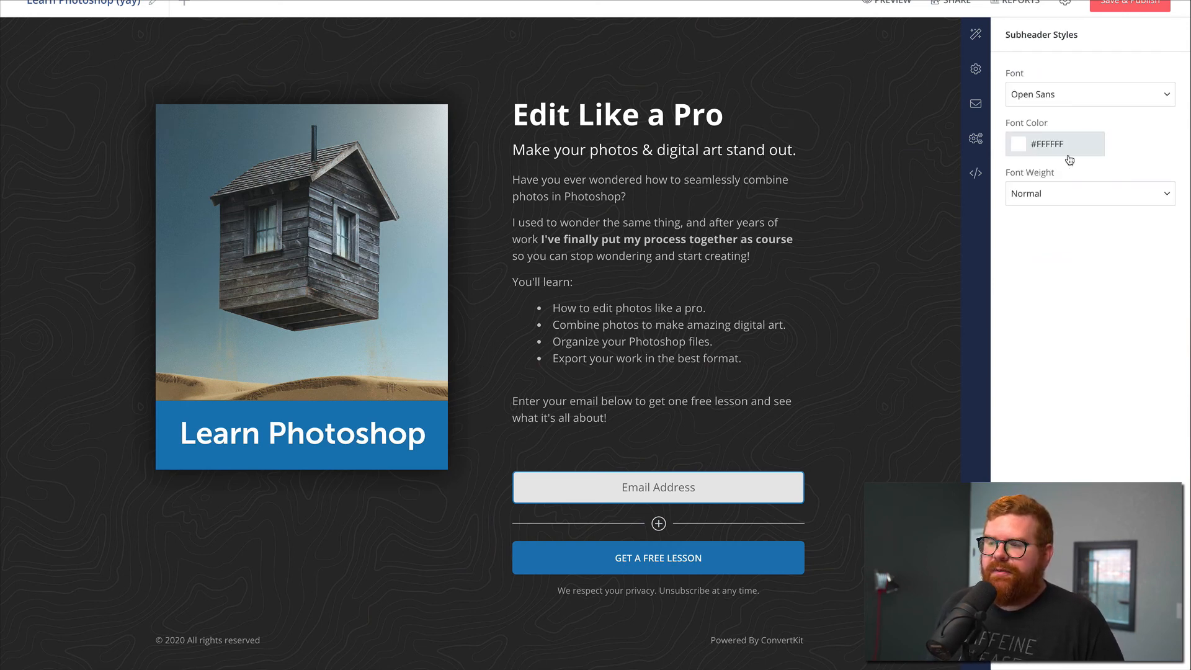
Try pure white as the revised page's body text color and settle on the light gray #CBCBCB.
left_click(641, 183)
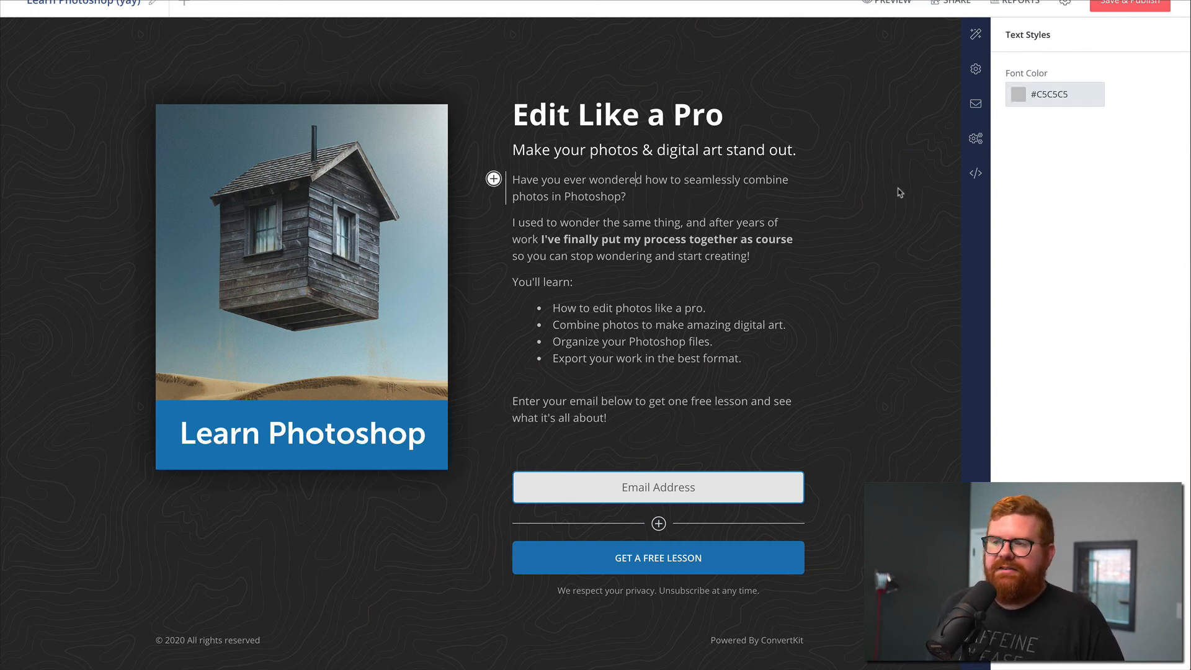
left_click(1049, 95)
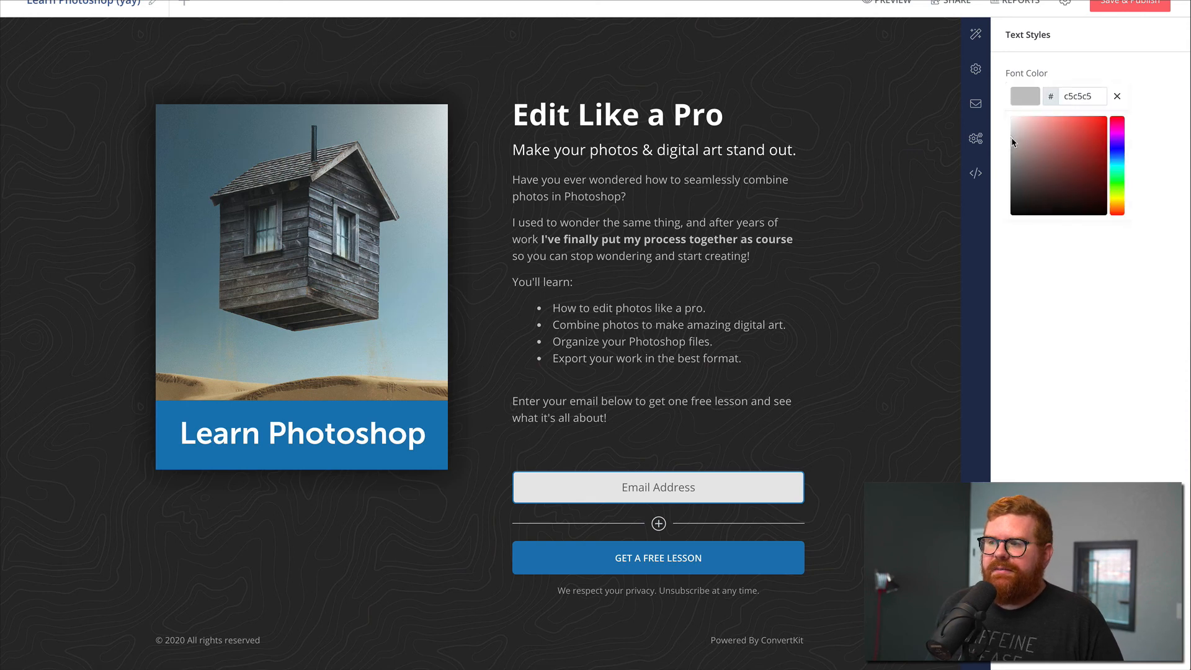
left_click_drag(1009, 143, 1001, 115)
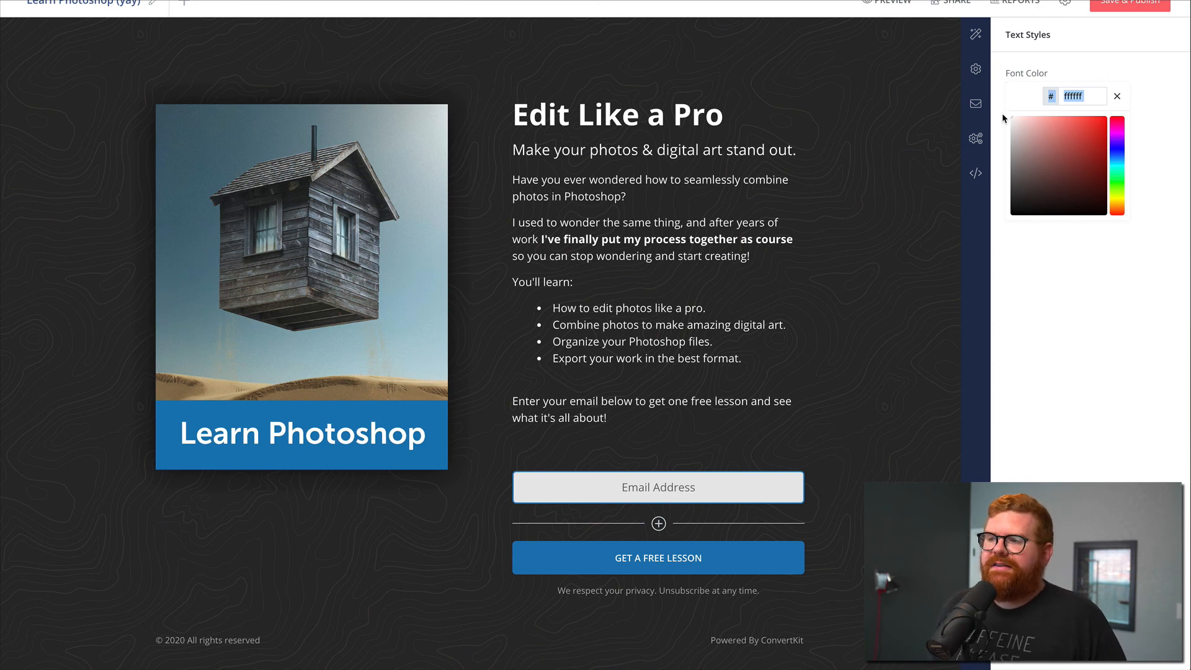
left_click(1009, 126)
left_click_drag(1008, 124, 1008, 138)
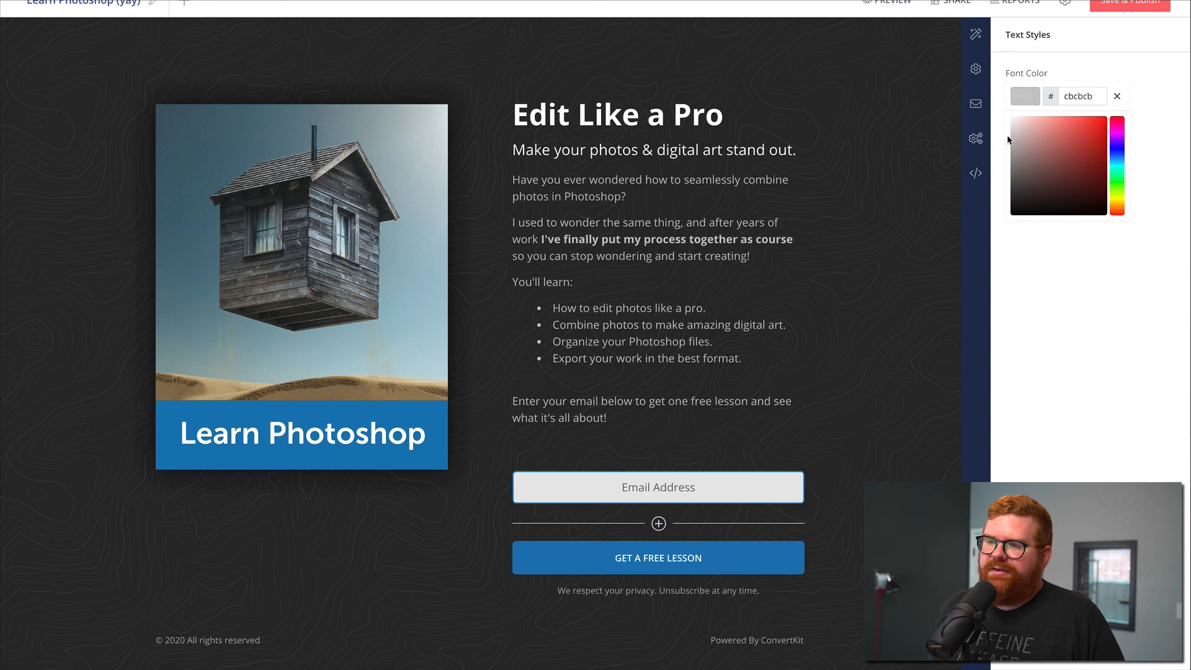
left_click(1022, 255)
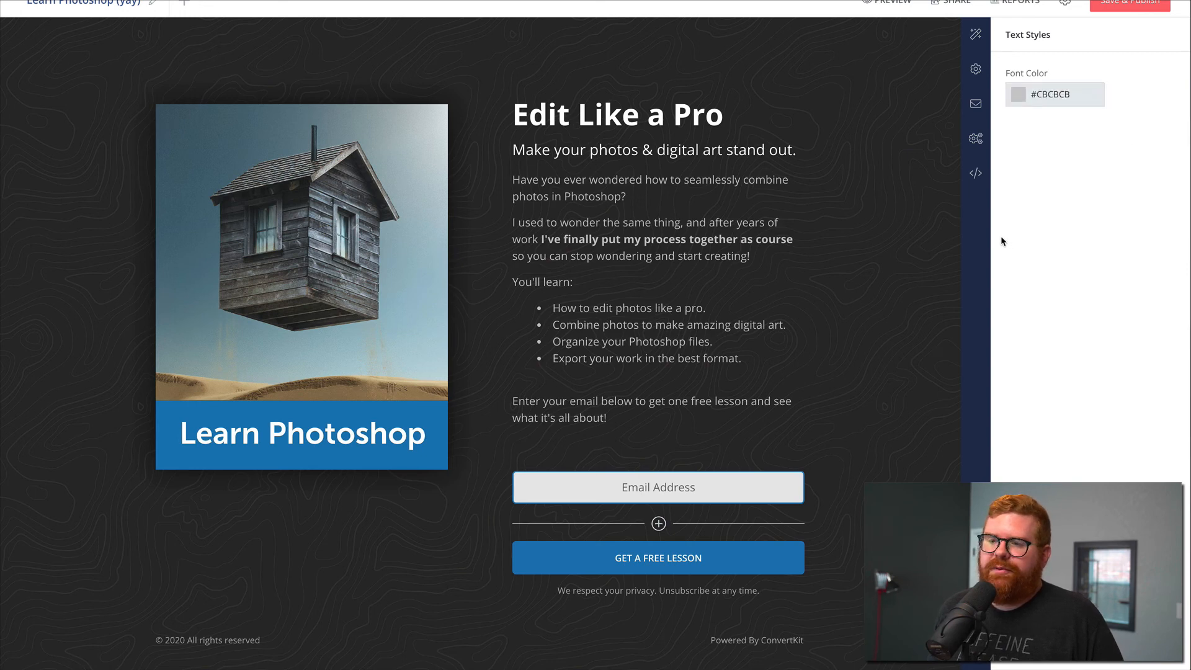